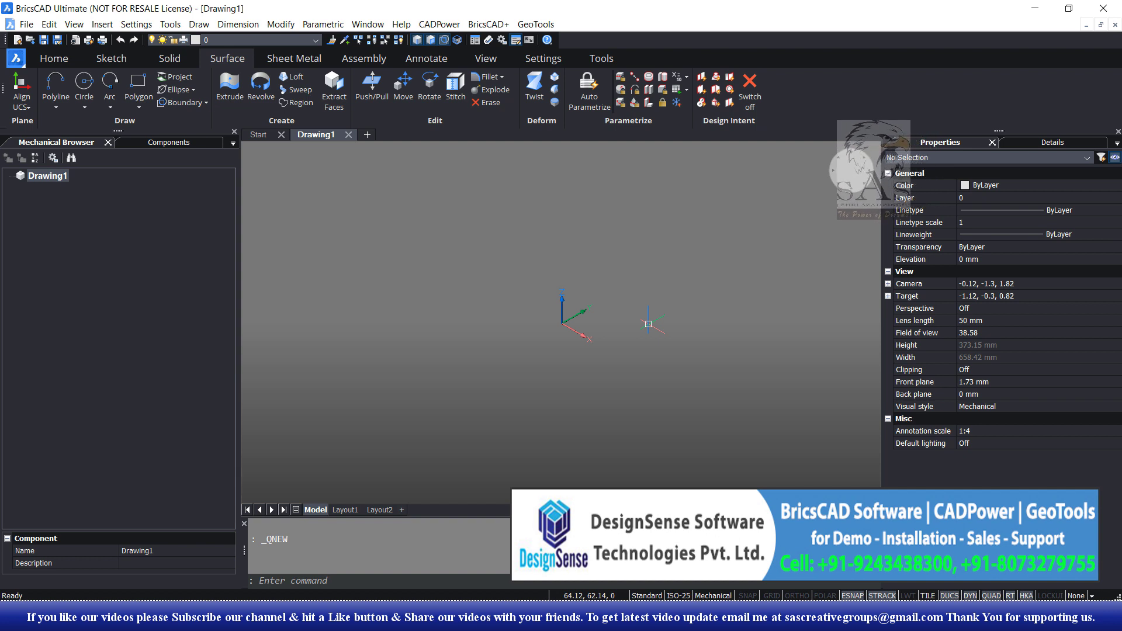
Step: Draw a 160 × 170 rectangle in Drawing1's empty model space
key(Escape)
key(Escape)
scroll(506, 263, down, 2)
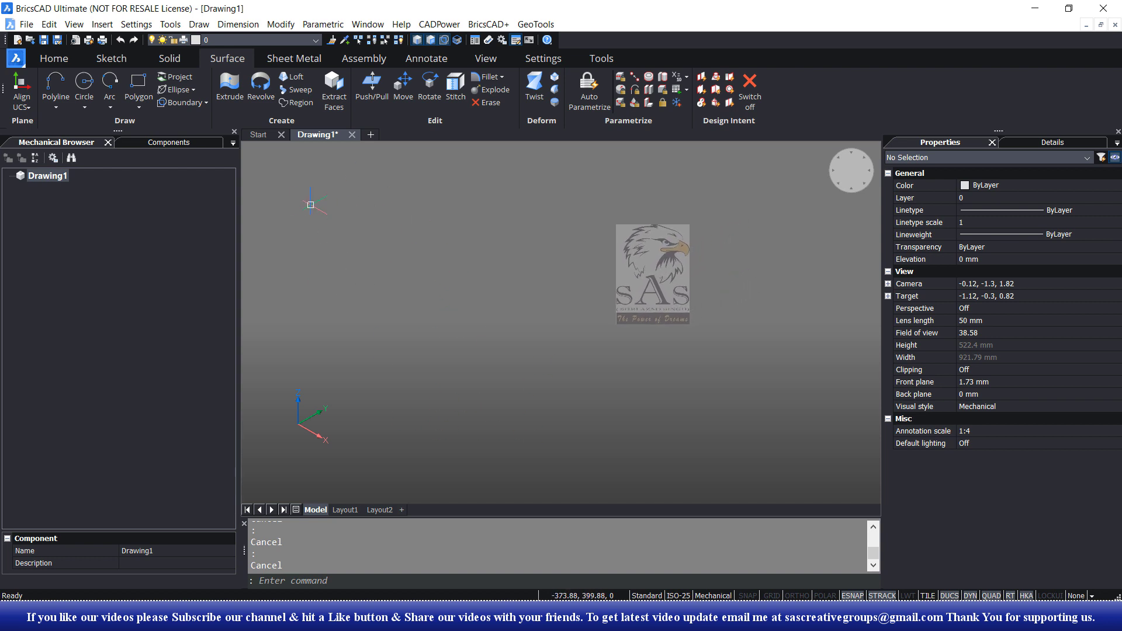
click(139, 82)
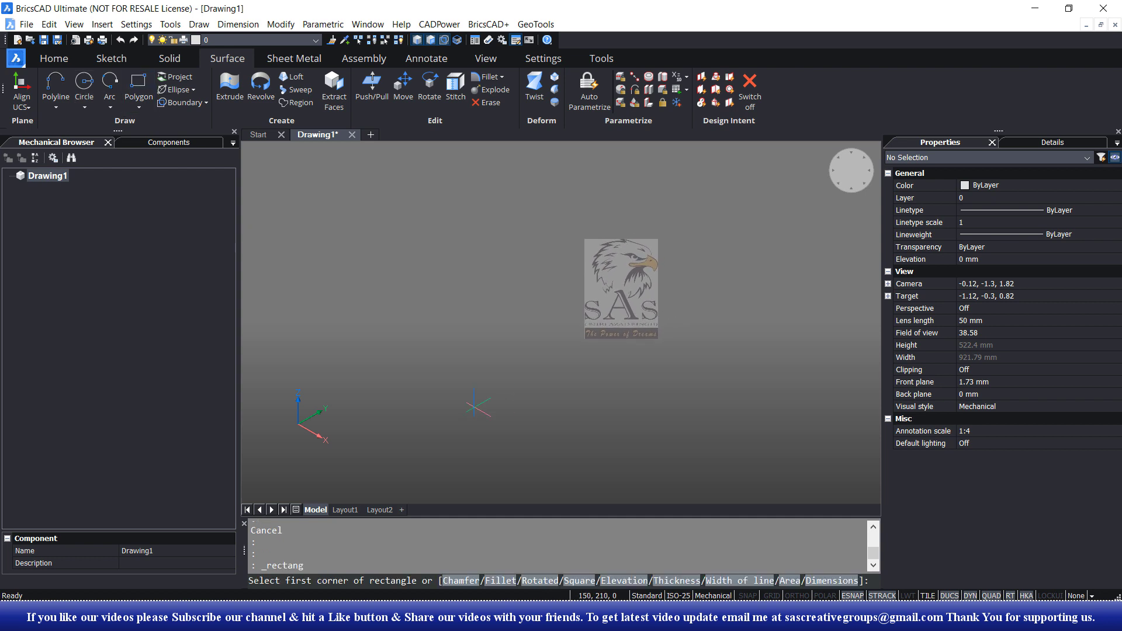
click(451, 407)
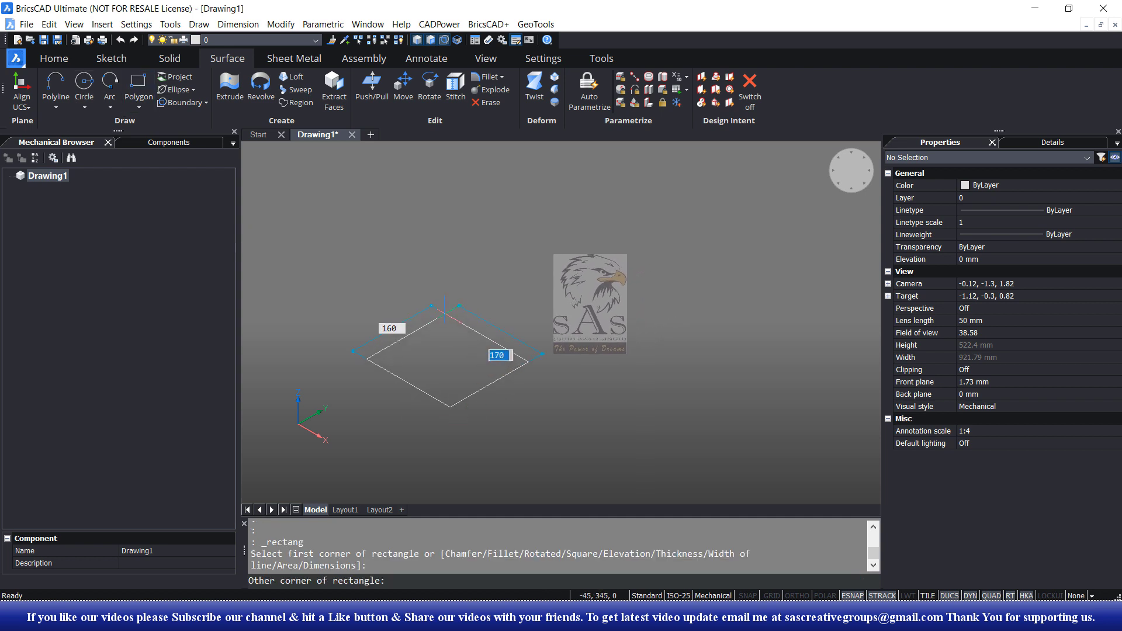
click(445, 314)
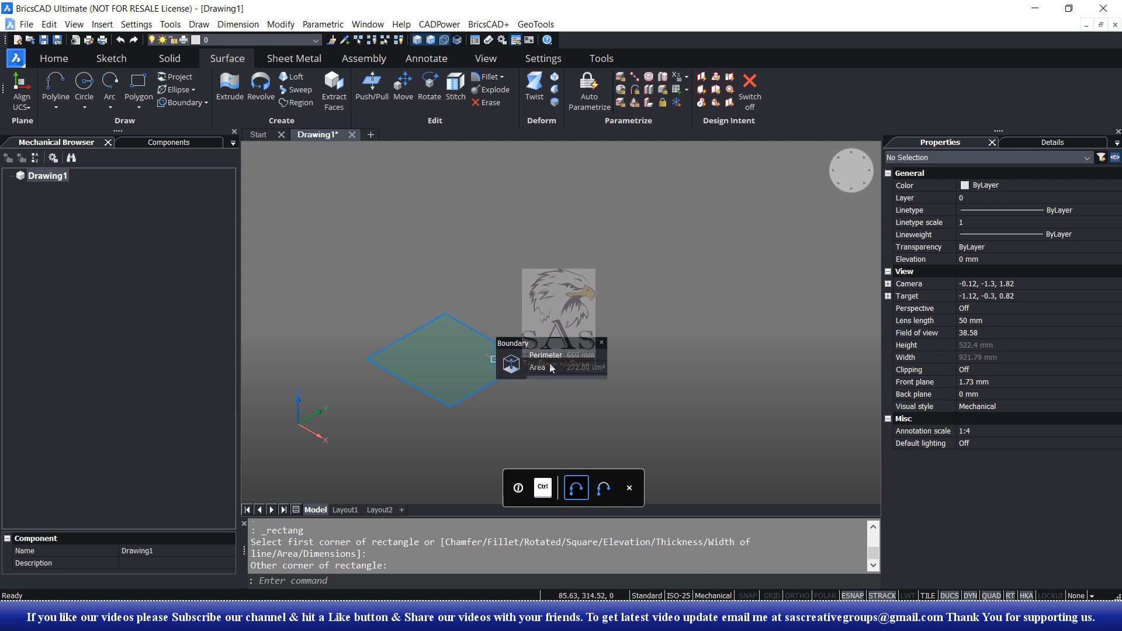
scroll(526, 380, down, 2)
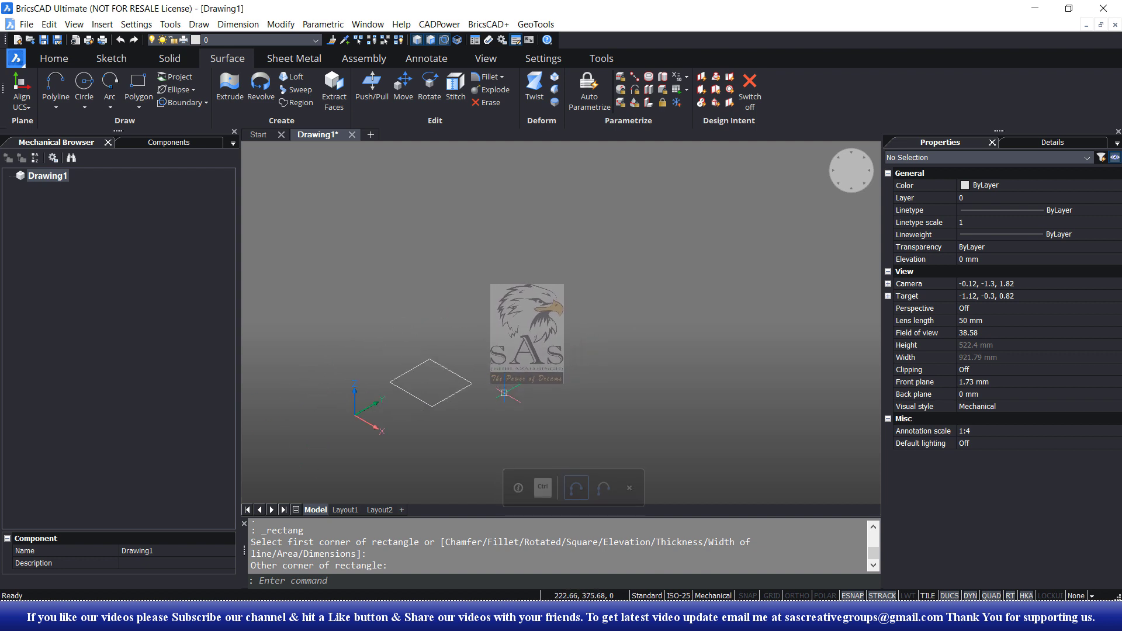
Step: Copy the rectangle three times with Ortho on, forming a straight row of four
text(co)
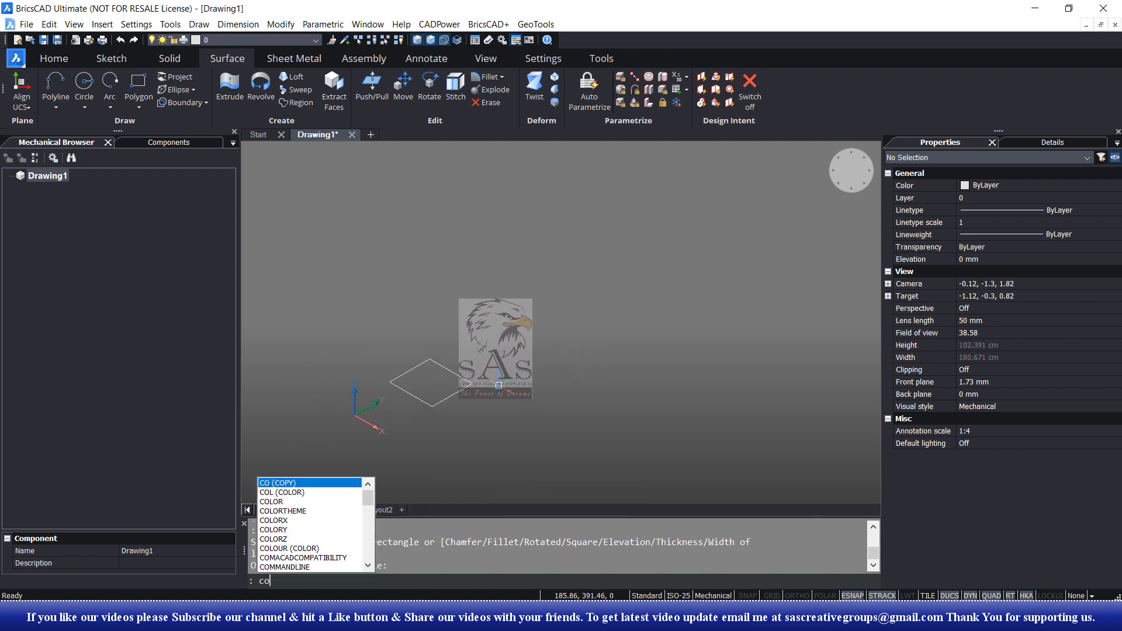
key(Return)
click(451, 395)
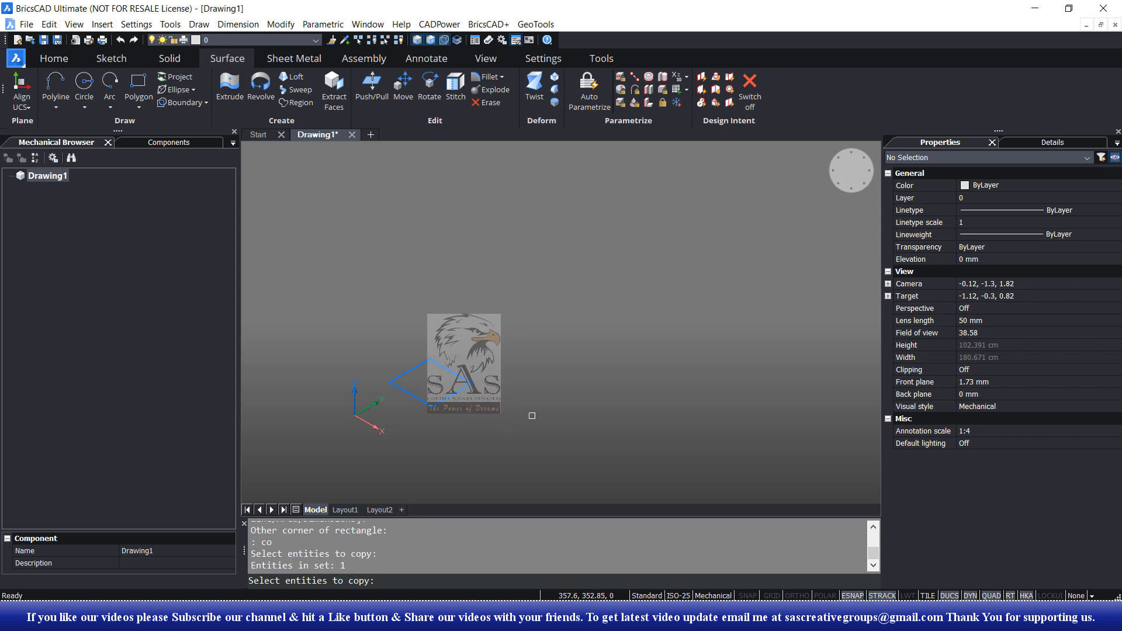
key(Return)
key(F8)
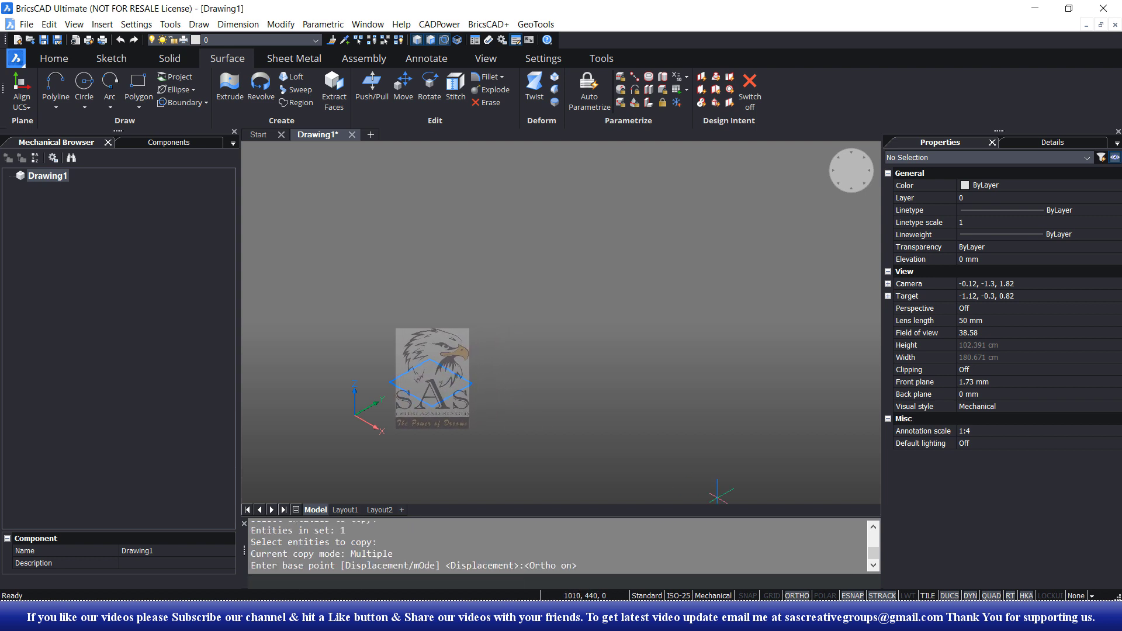
click(472, 383)
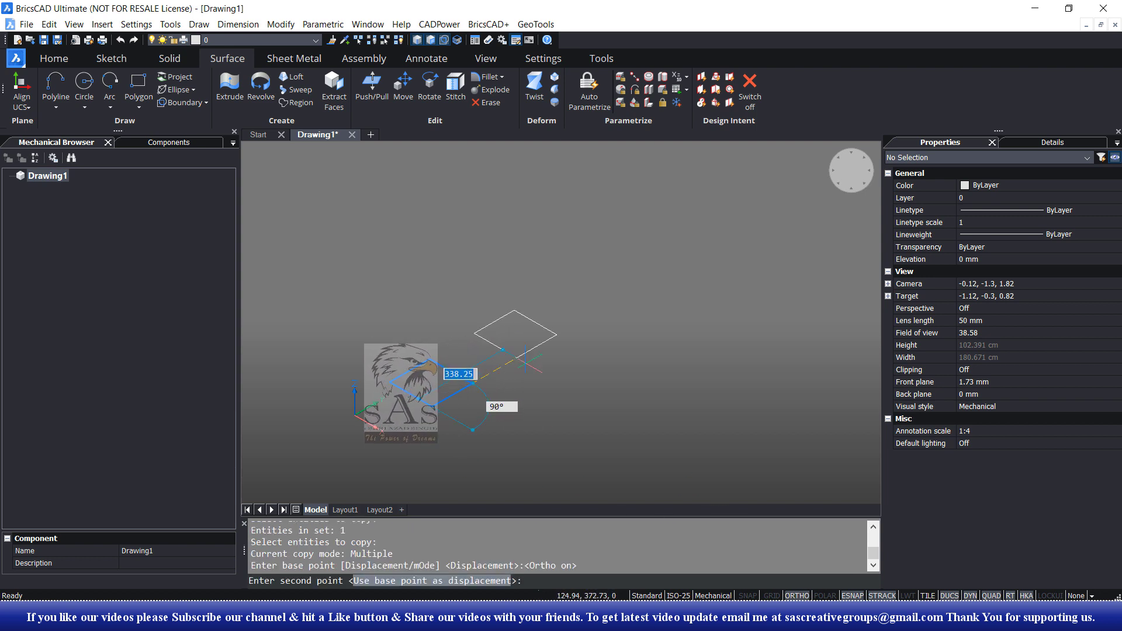
click(527, 361)
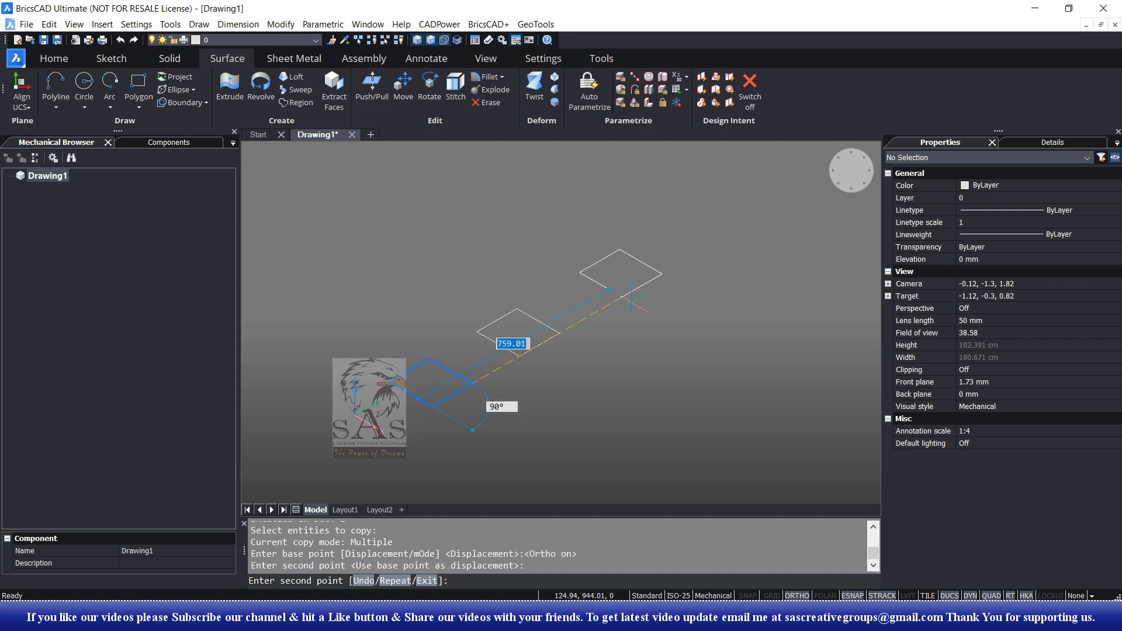
click(633, 299)
click(619, 307)
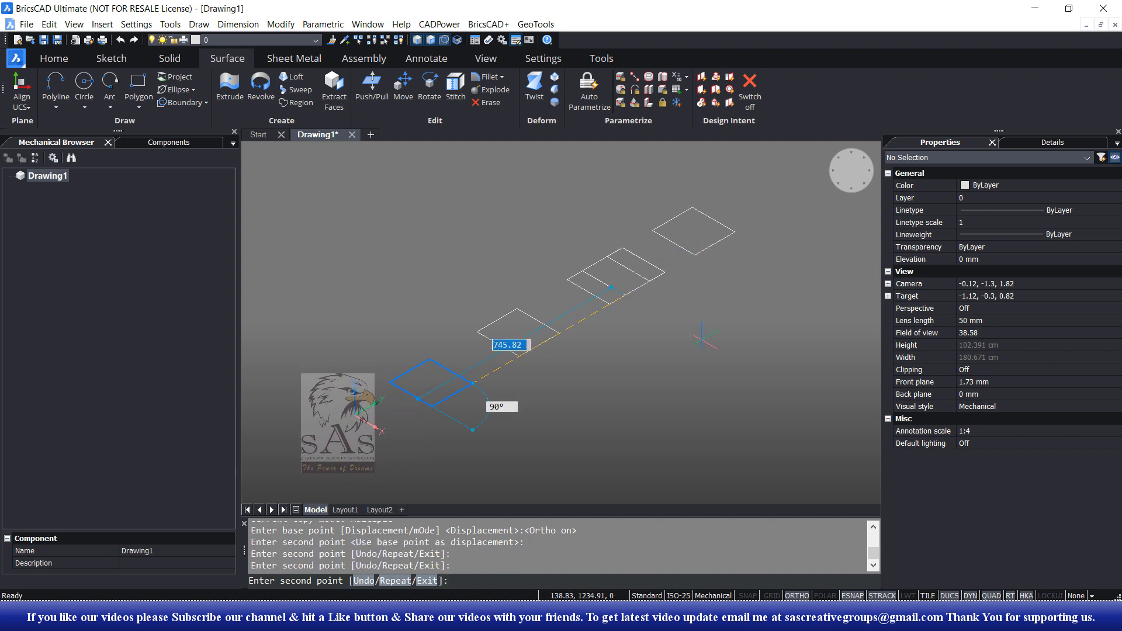
key(Escape)
middle_drag(502, 416, 579, 401)
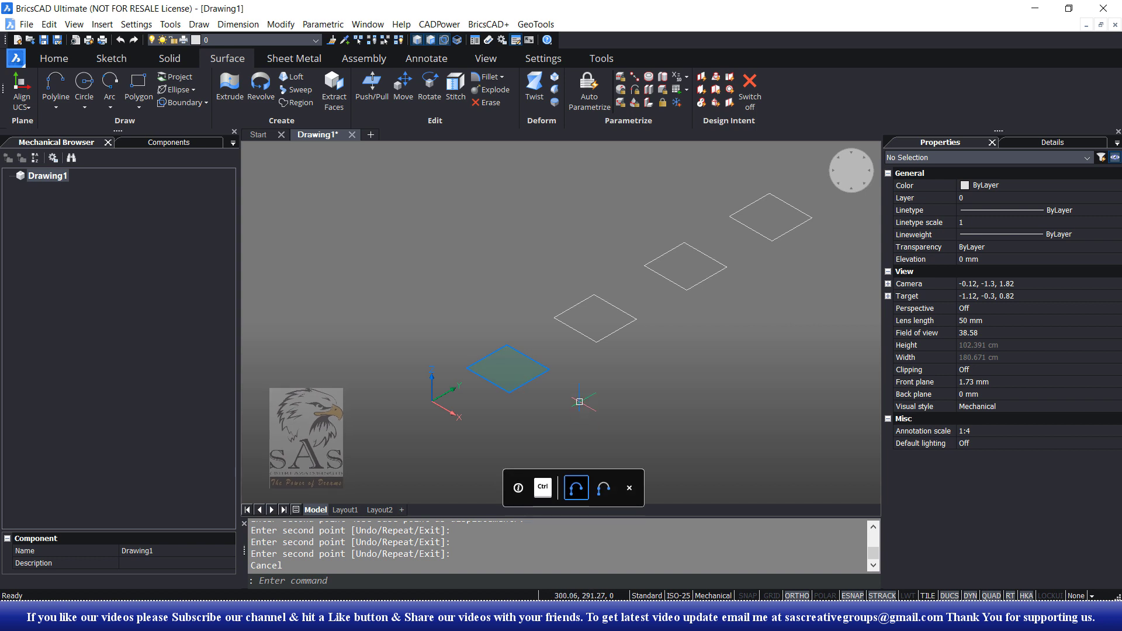
scroll(555, 377, up, 3)
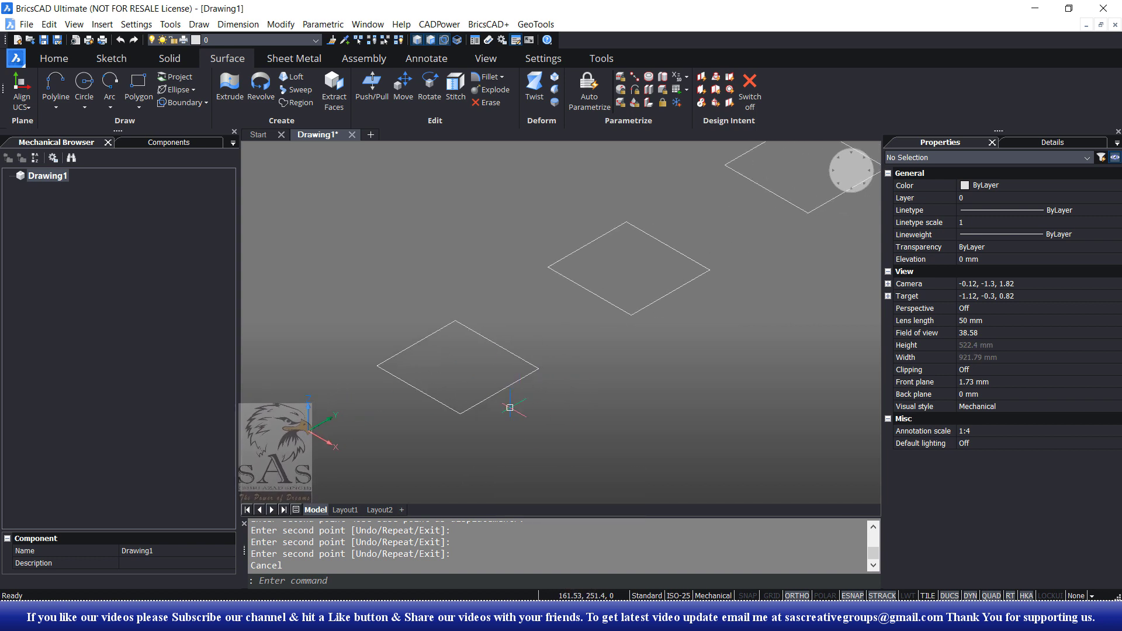
middle_drag(576, 416, 545, 439)
Step: Extrude the first rectangle 200 upward along a picked direction into a solid box
text(ex)
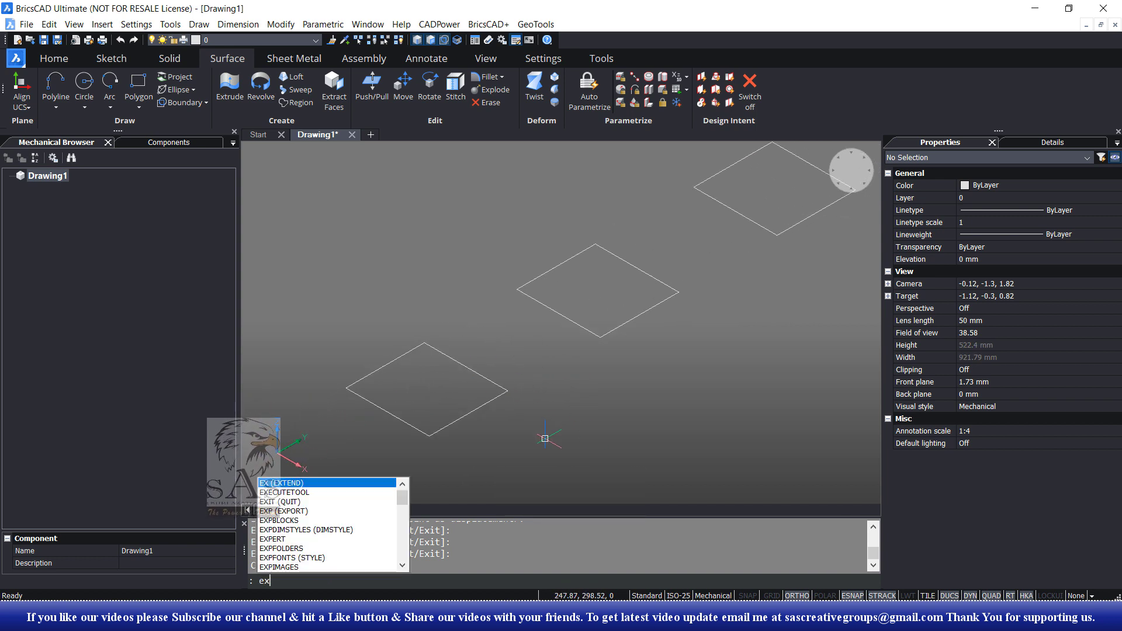
text(t)
key(Return)
click(472, 413)
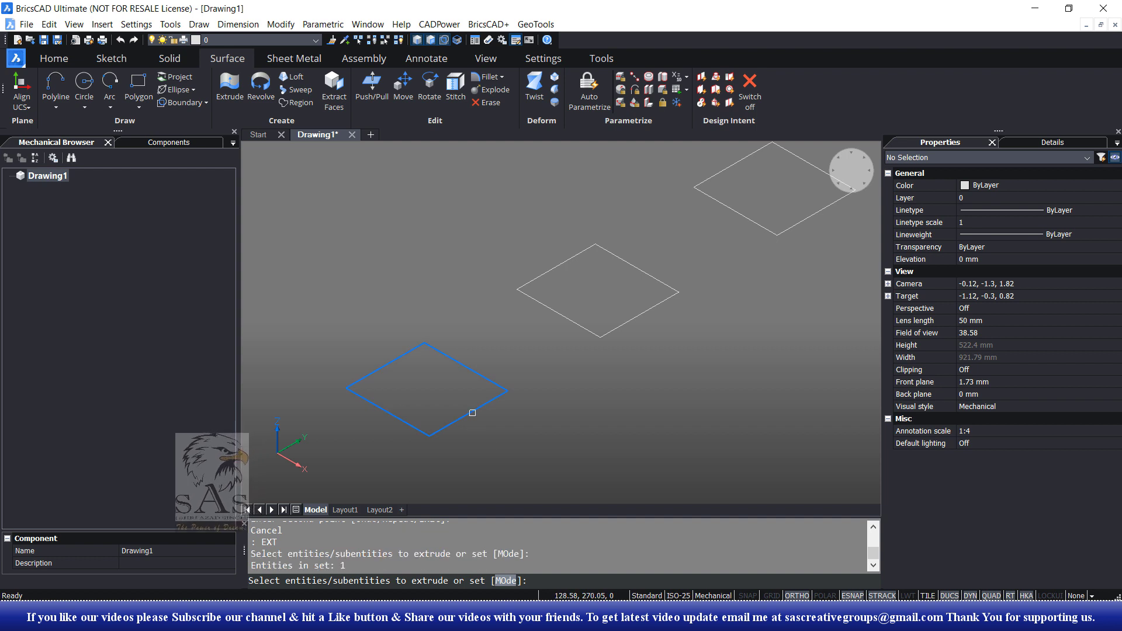
key(Return)
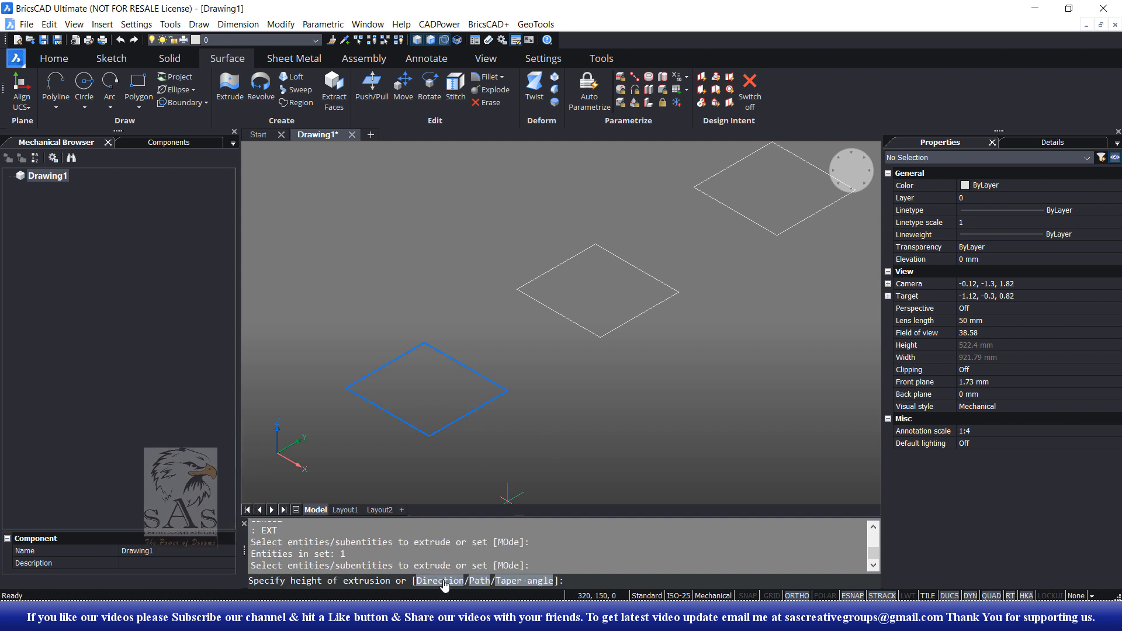
click(444, 585)
click(429, 433)
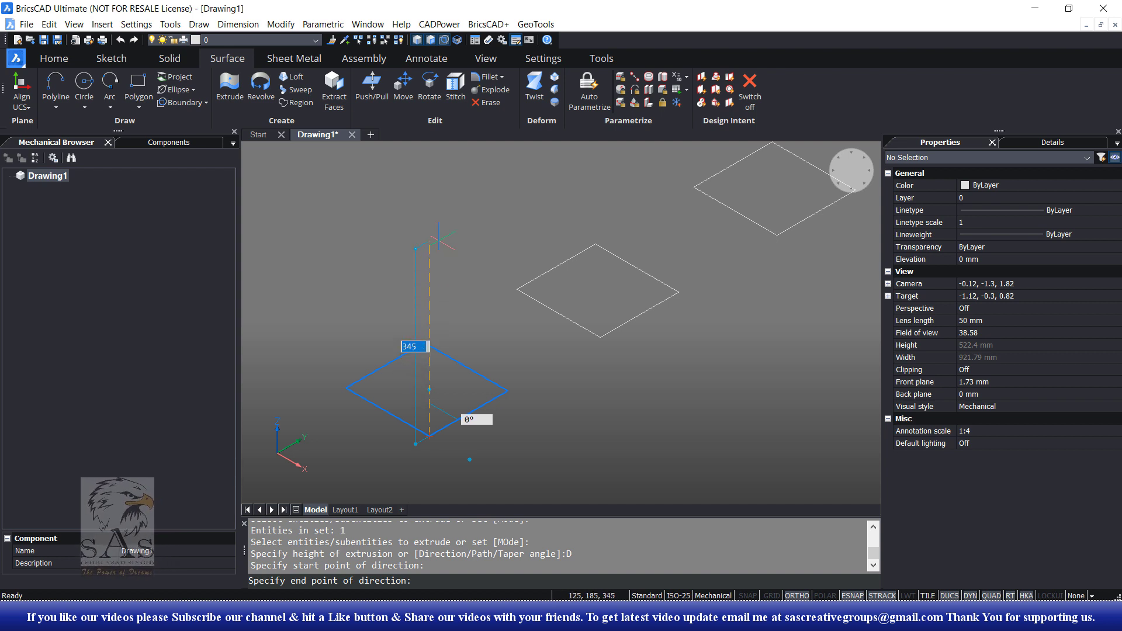
text(200)
key(Return)
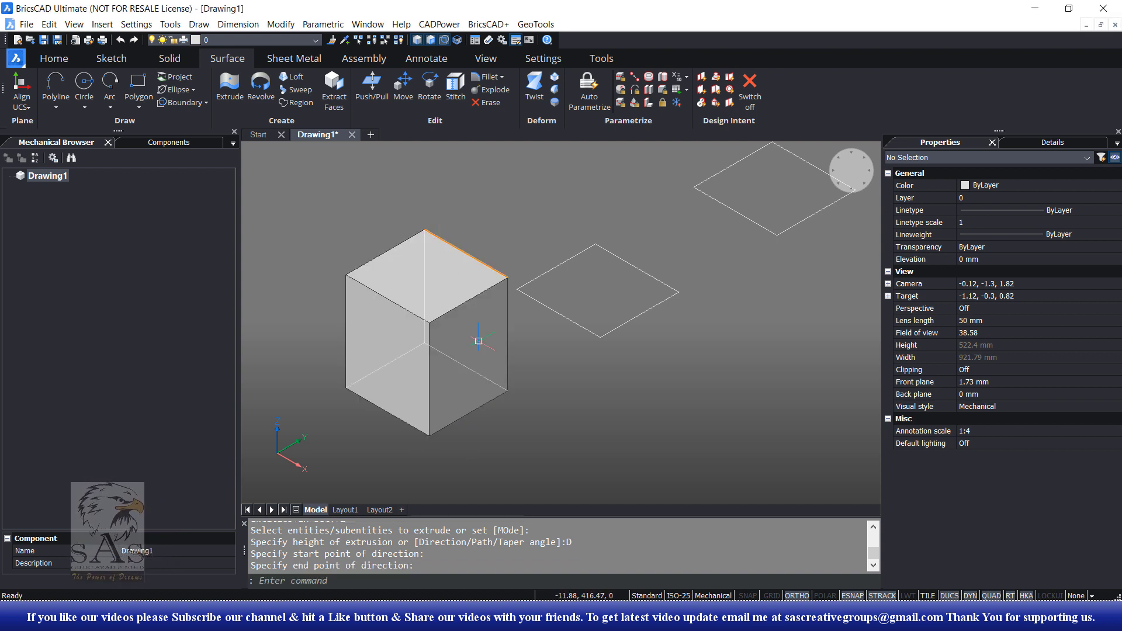
Step: Reframe the view and window-select the second rectangle
middle_drag(564, 383, 585, 404)
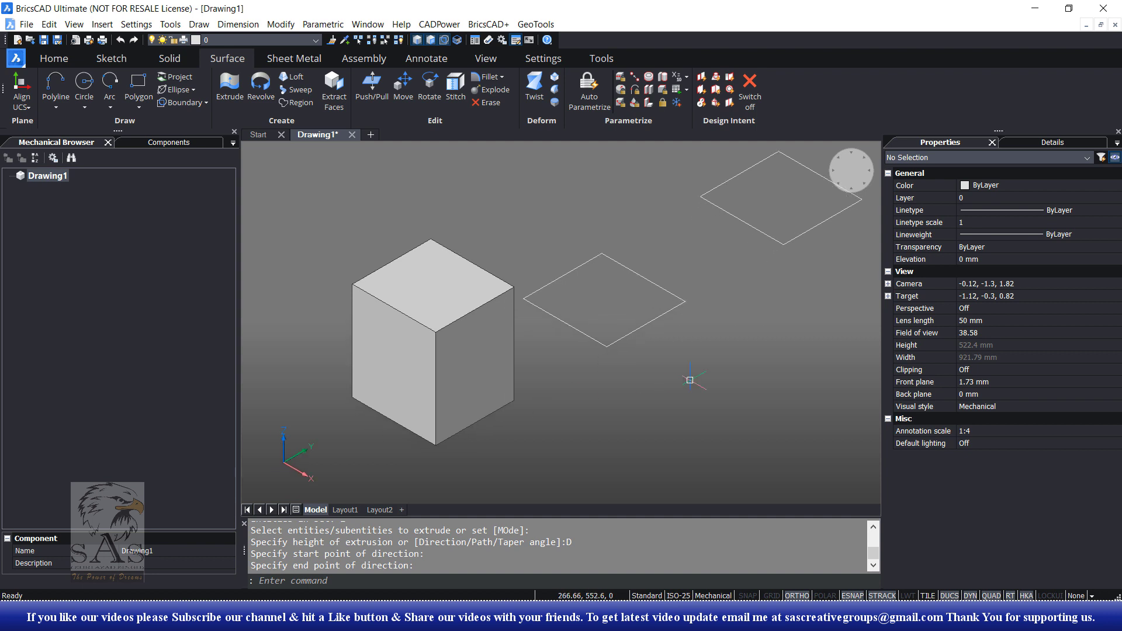
middle_drag(668, 396, 531, 373)
middle_drag(522, 445, 595, 409)
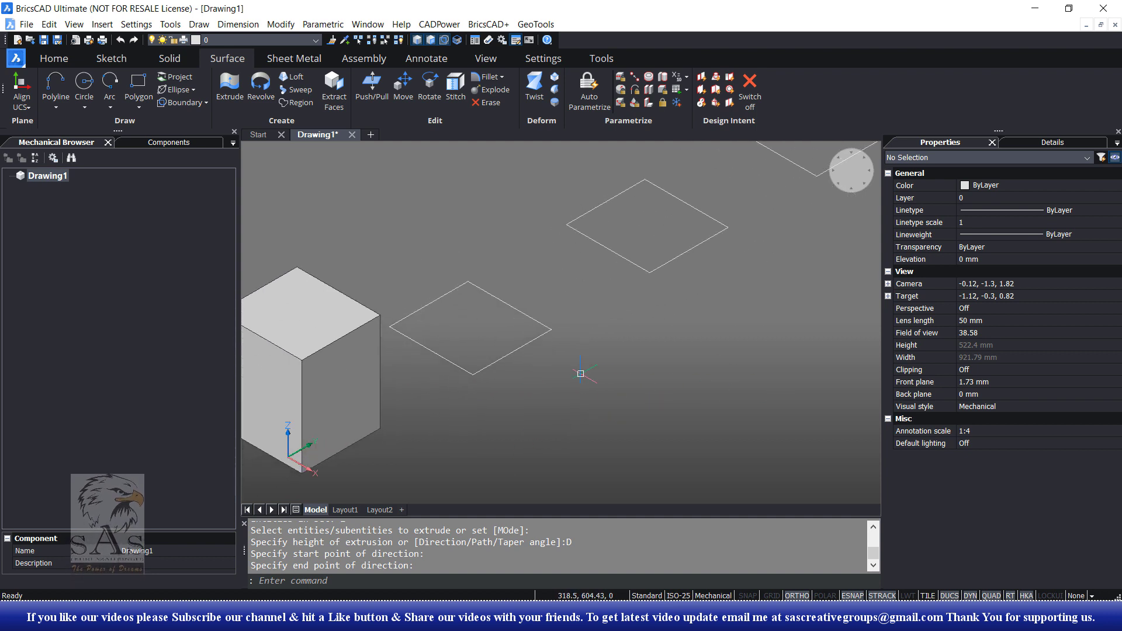
click(563, 421)
click(502, 298)
key(Escape)
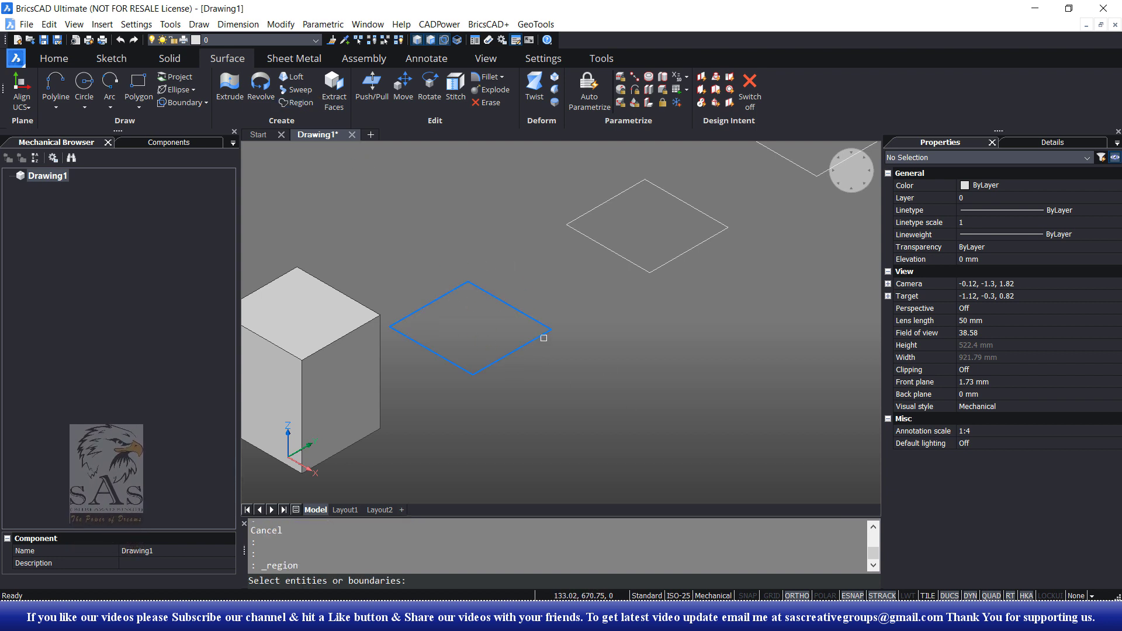
Step: Turn the second rectangle into a region and check it by selecting it
key(Return)
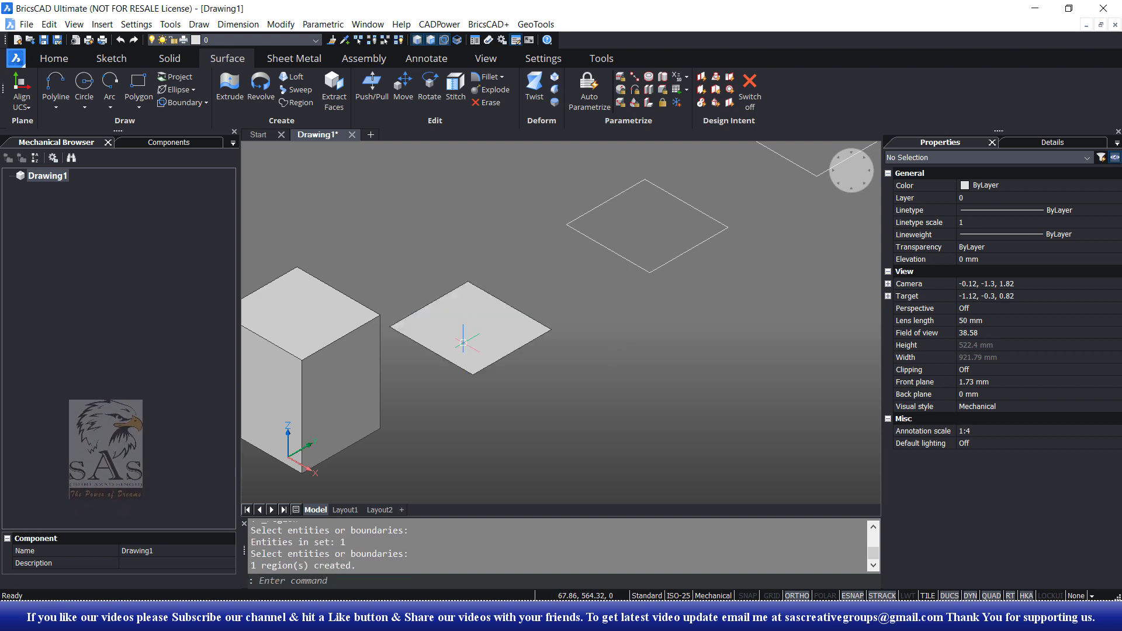
mouse_move(574, 389)
middle_down()
mouse_move(603, 385)
mouse_move(566, 382)
middle_up()
drag(563, 305, 493, 404)
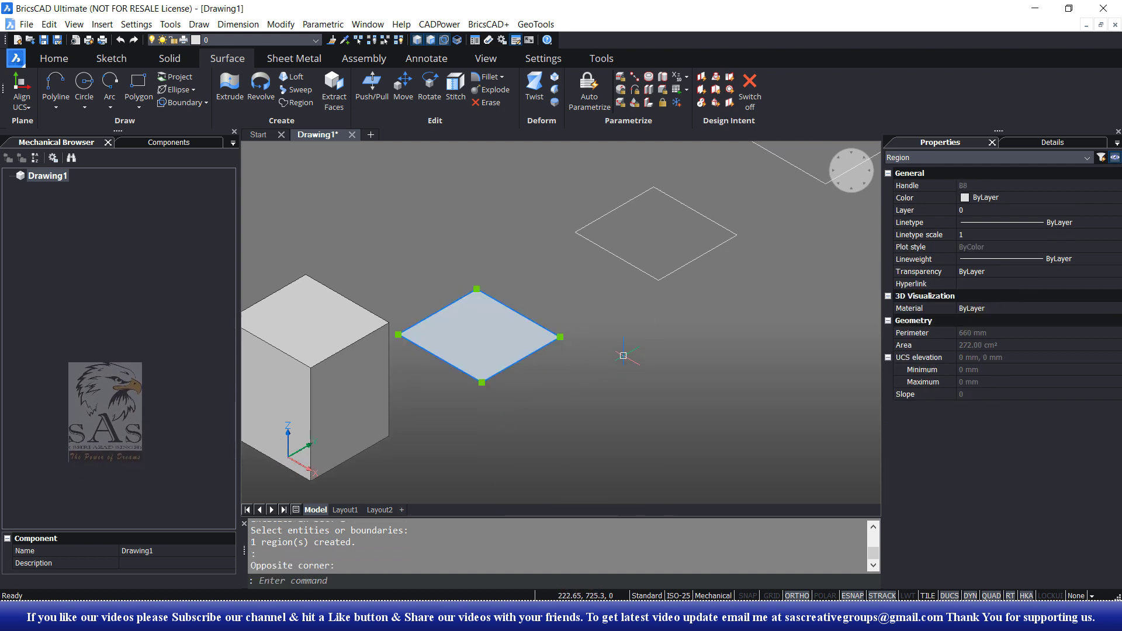
key(Escape)
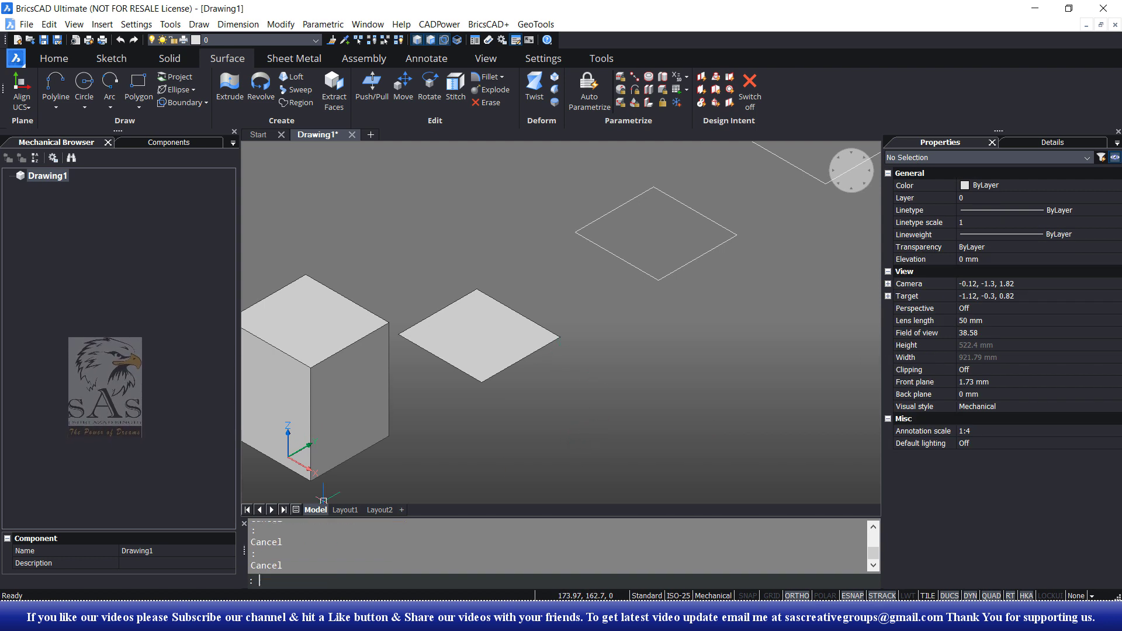
Step: Convert the region into a planar surface
text(su)
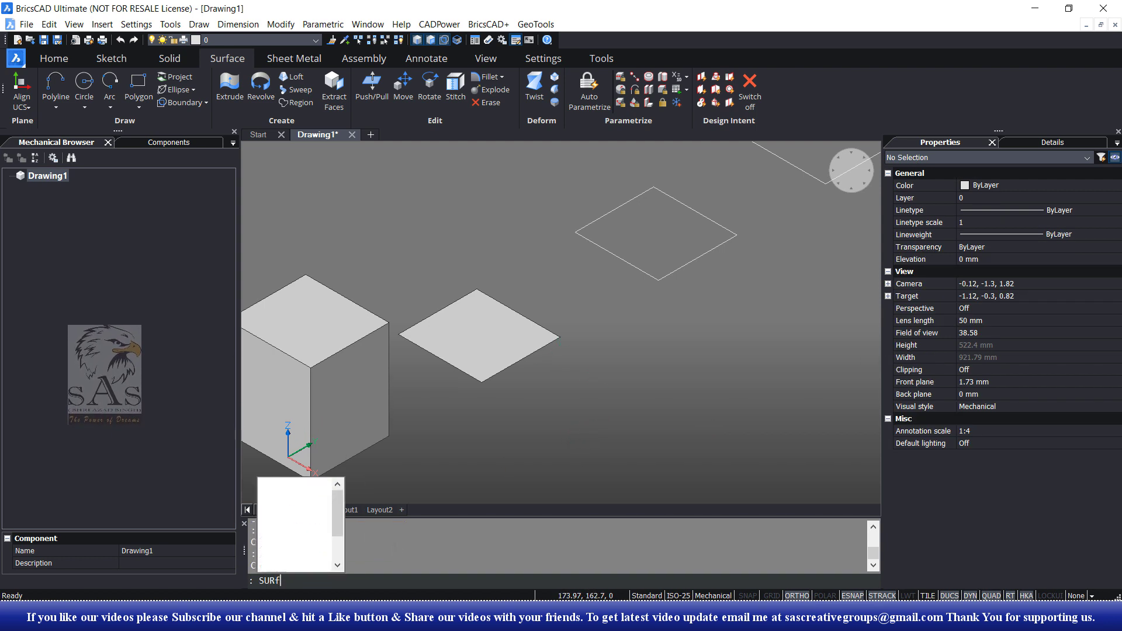
text(ac)
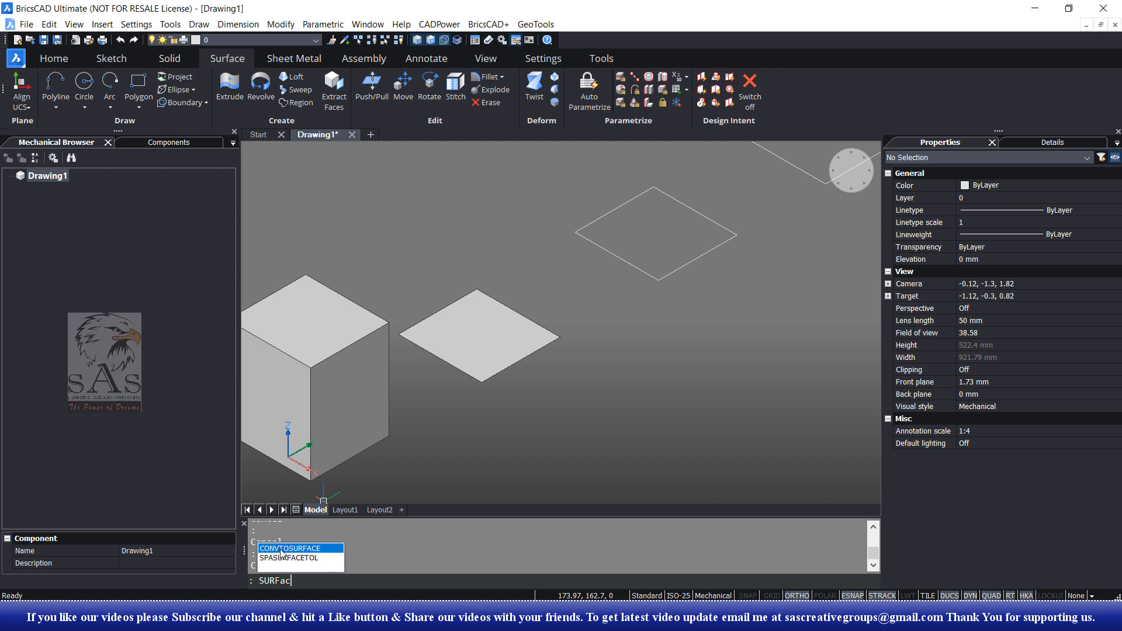
click(578, 324)
click(513, 373)
key(Return)
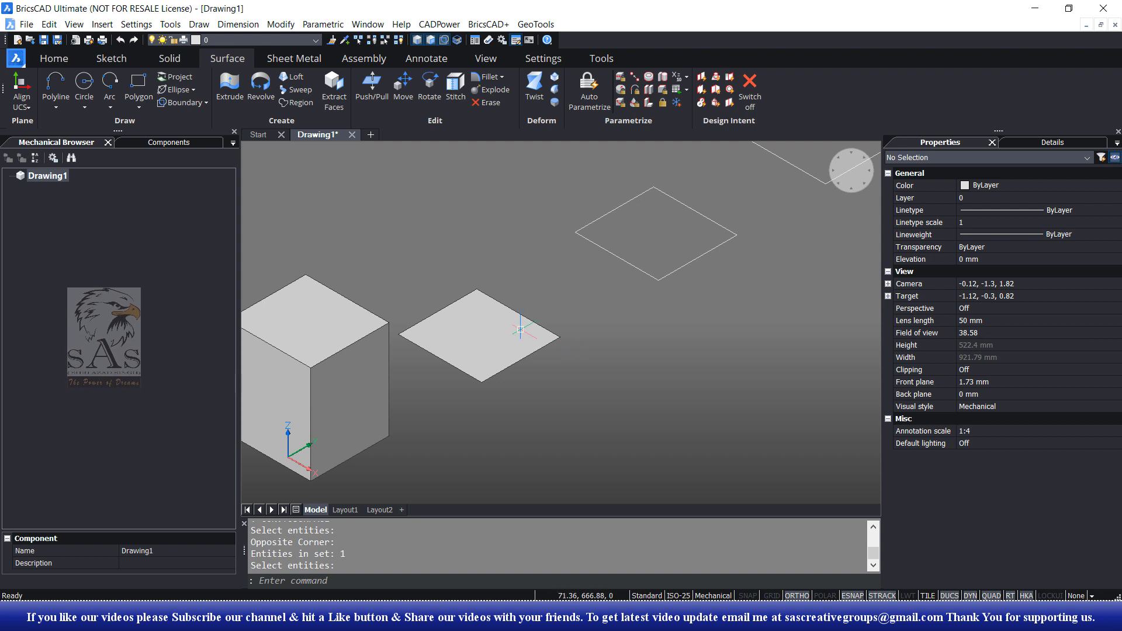
Step: Check the planar surface, then erase the far rectangle outline
click(571, 295)
click(443, 409)
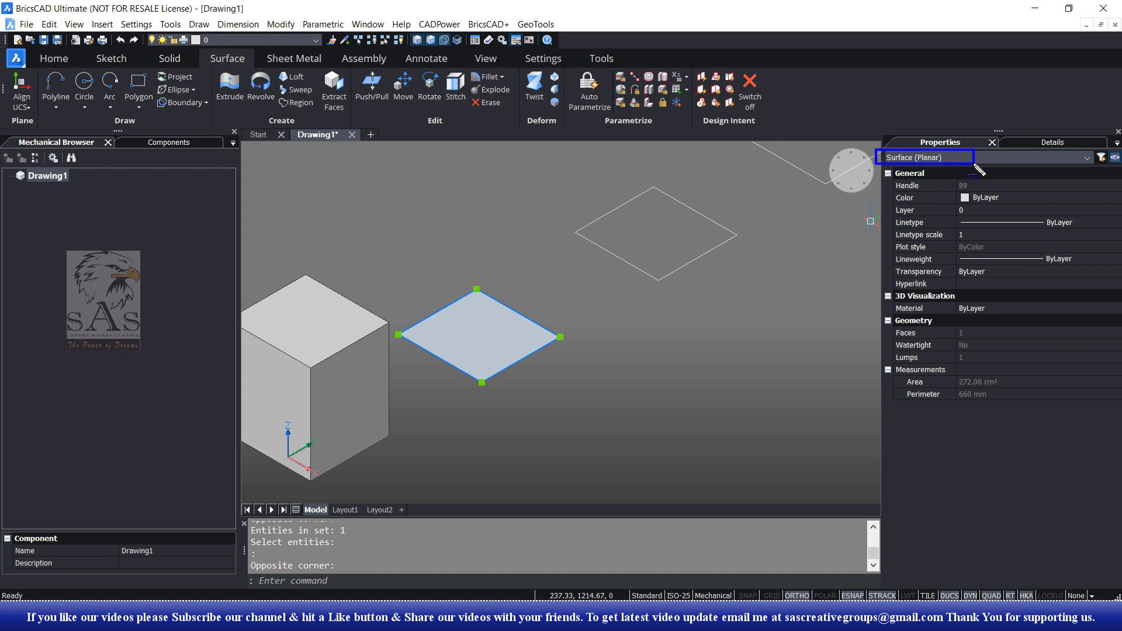
key(Escape)
scroll(562, 383, down, 1)
scroll(526, 383, down, 1)
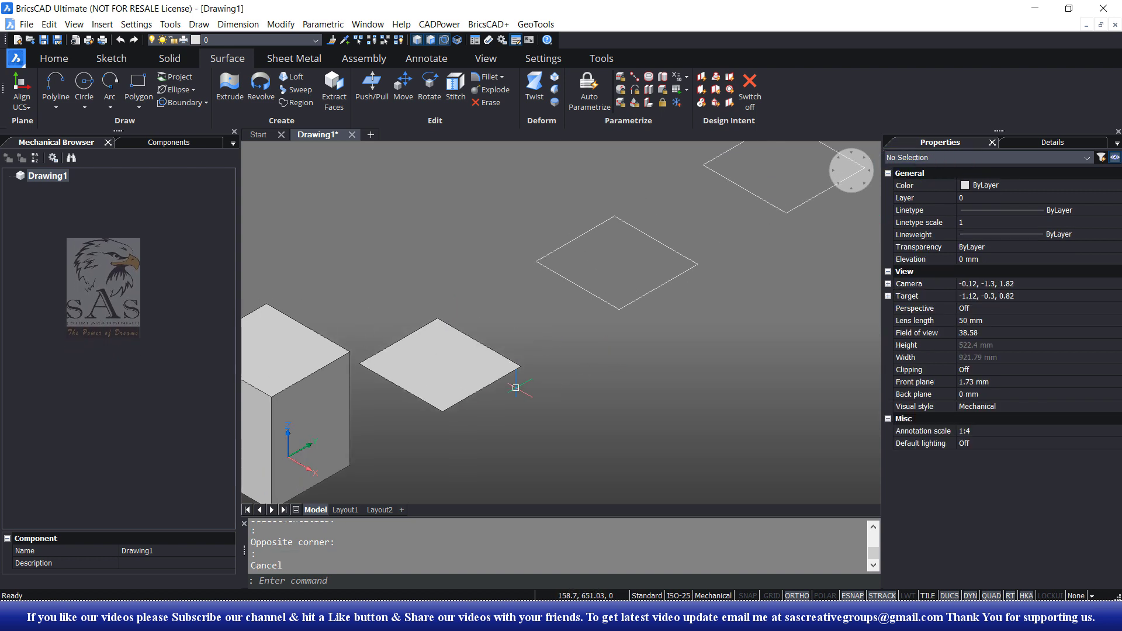
scroll(553, 384, down, 1)
click(639, 323)
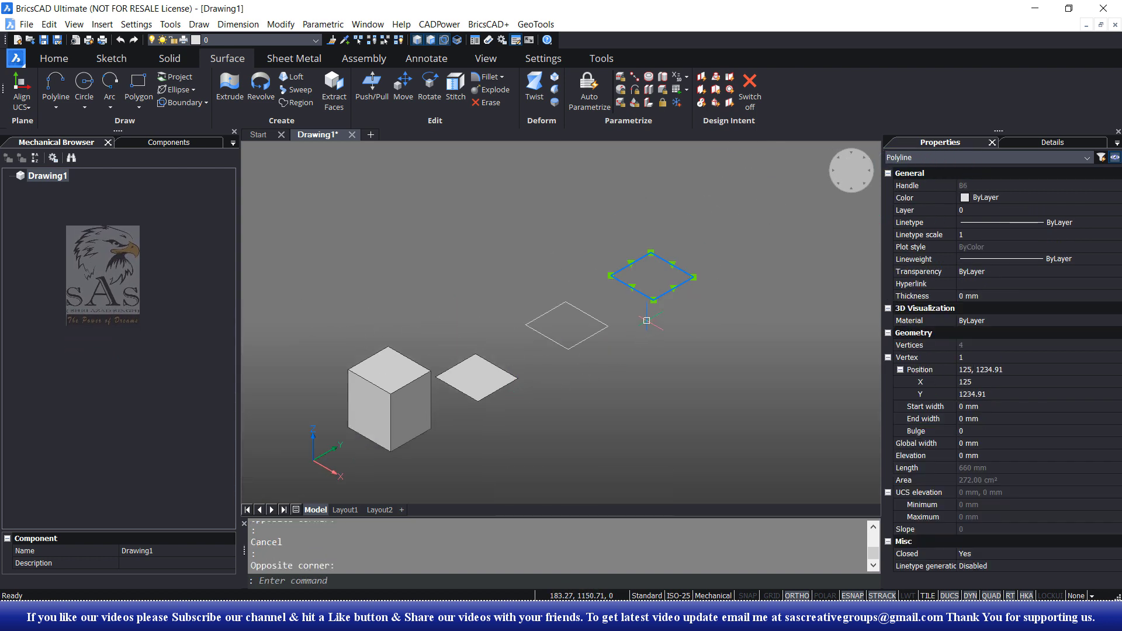
key(Delete)
Step: Copy the planar surface to the far end of the row, where the outline stood
click(510, 386)
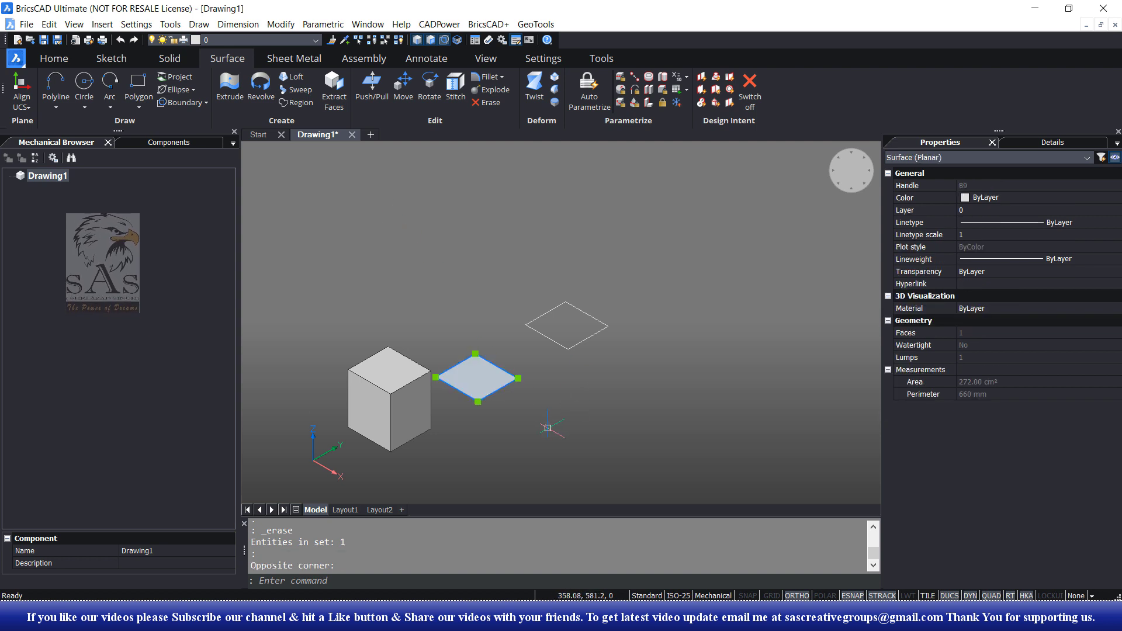
text(co)
key(Return)
click(472, 393)
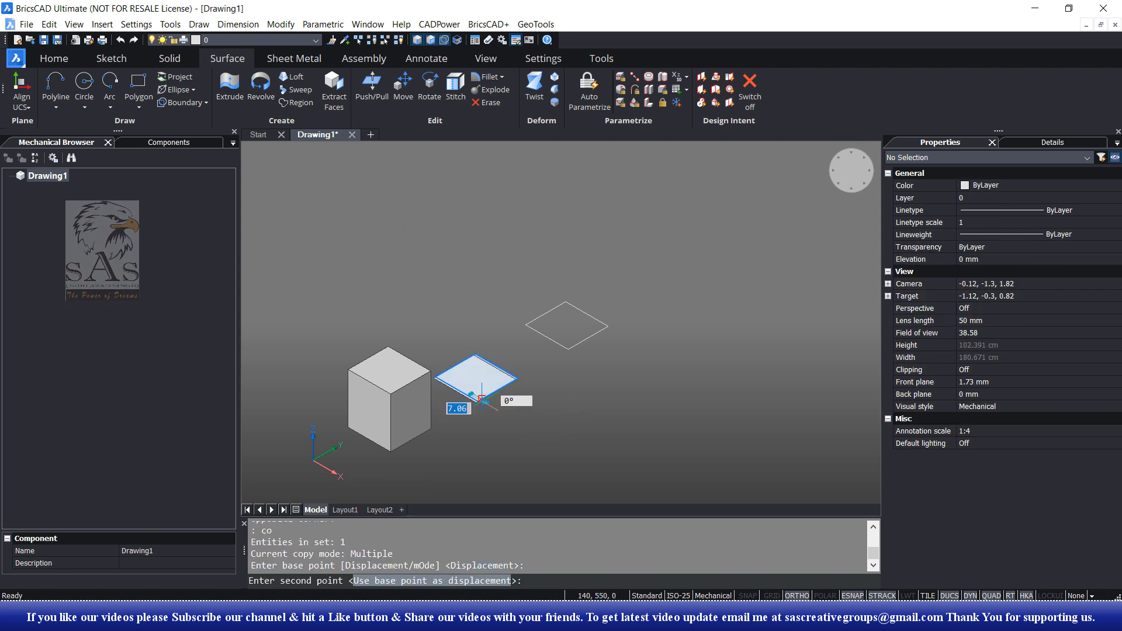
click(658, 314)
key(Escape)
scroll(600, 292, up, 2)
scroll(601, 308, down, 2)
scroll(600, 261, up, 2)
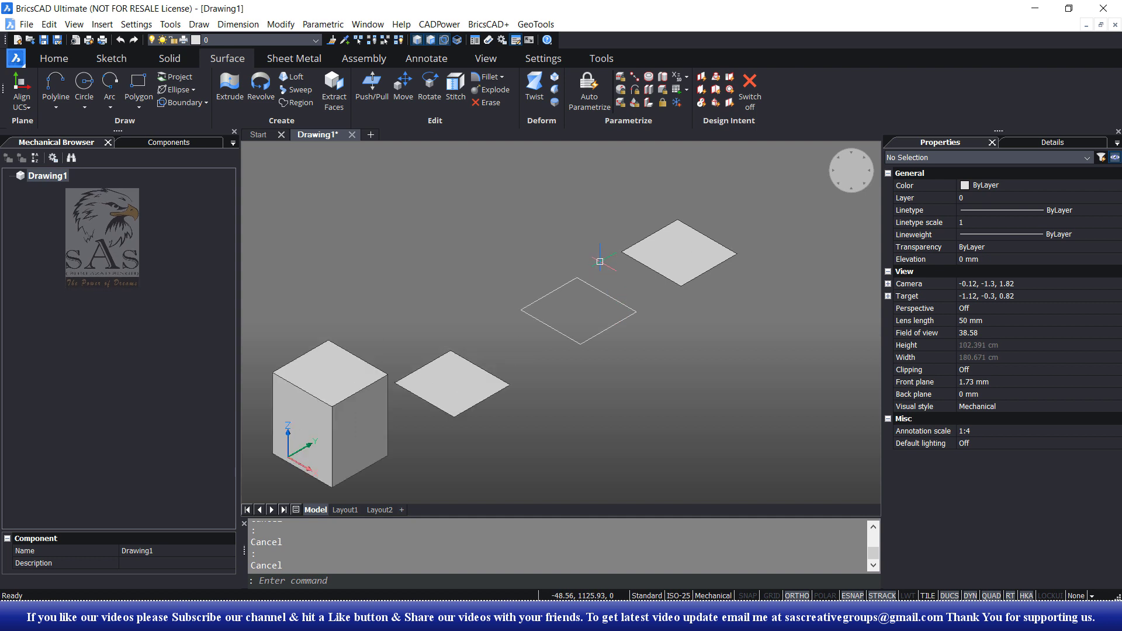
click(243, 87)
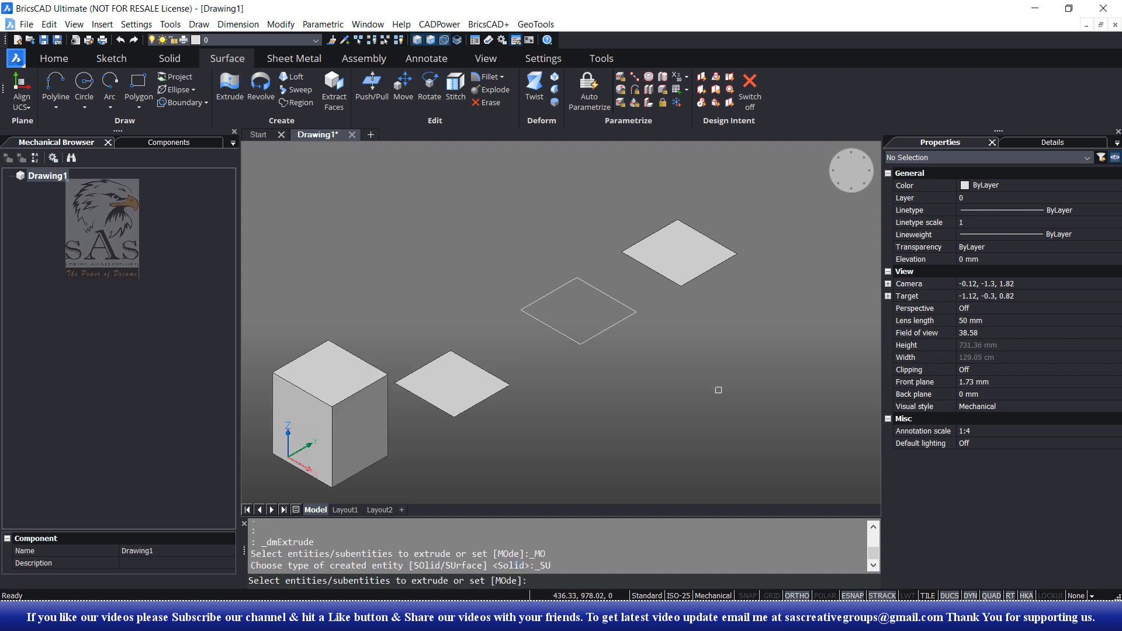
Step: Extrude the remaining rectangle outline 280 upward as open surface walls
click(615, 322)
key(Return)
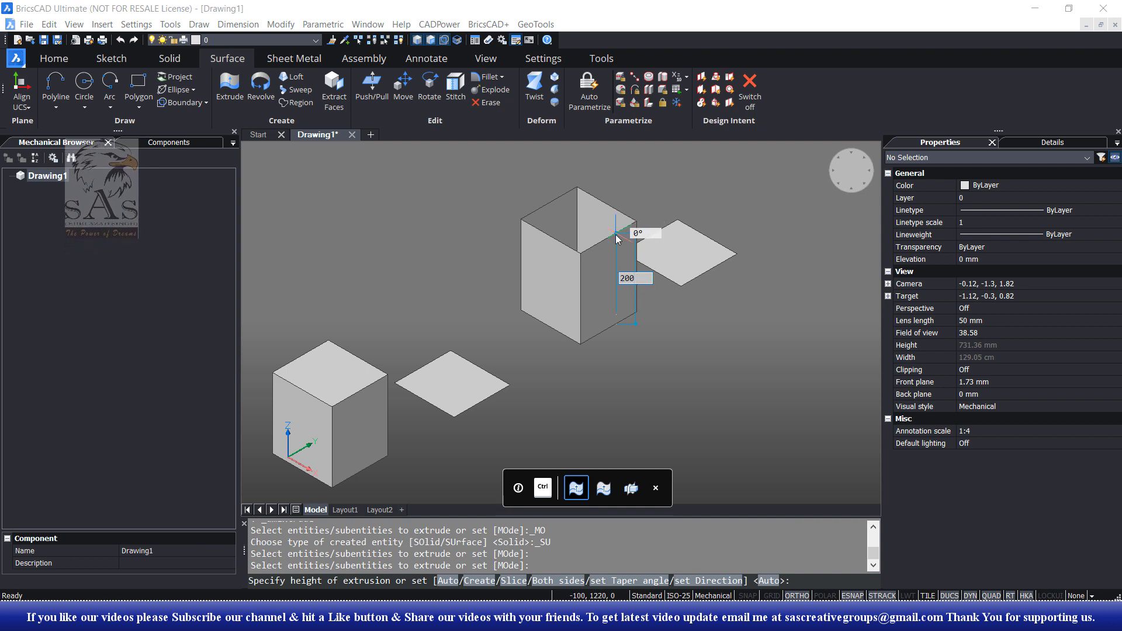
click(616, 239)
mouse_move(609, 369)
middle_down()
mouse_move(569, 382)
mouse_move(640, 357)
middle_up()
click(637, 171)
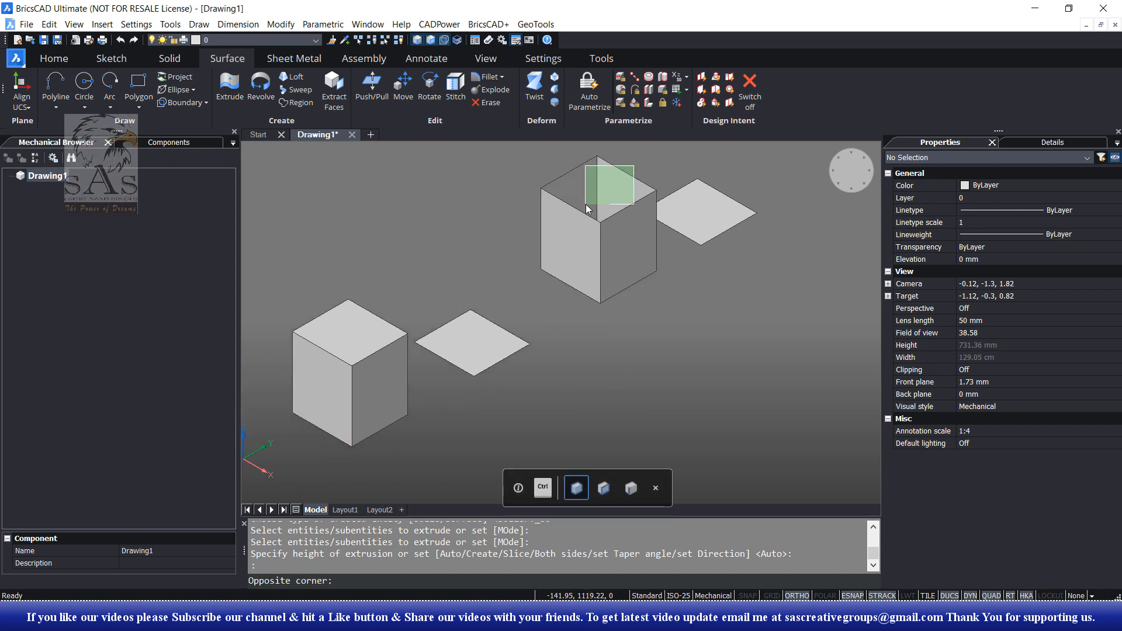
click(557, 330)
key(Return)
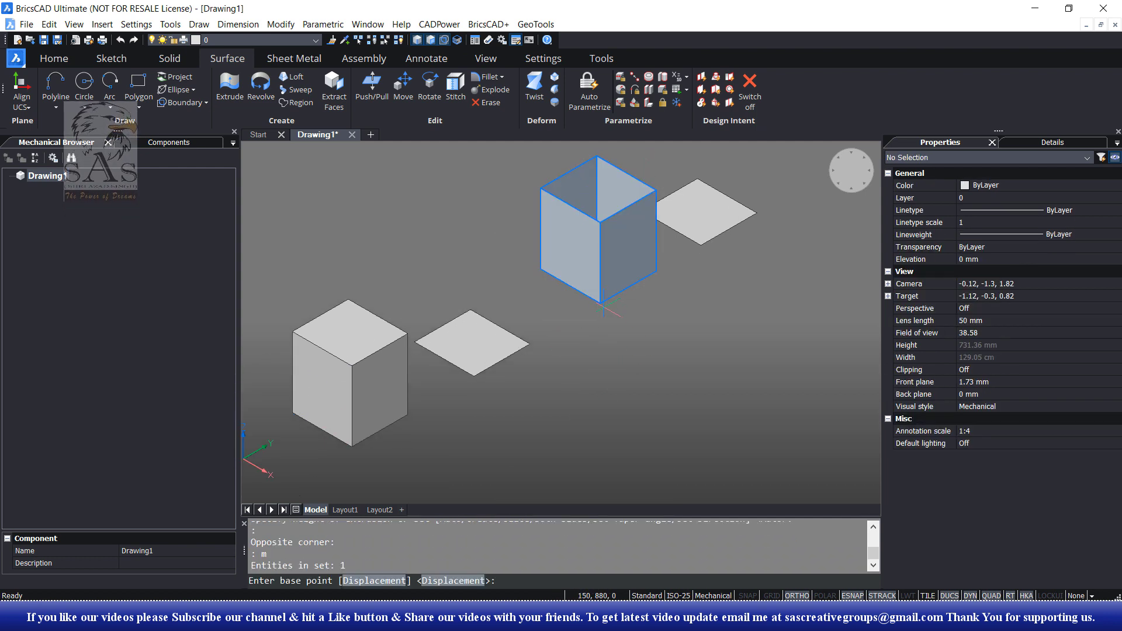
Step: Move the open box onto the middle planar surface and the far surface onto its top
click(600, 303)
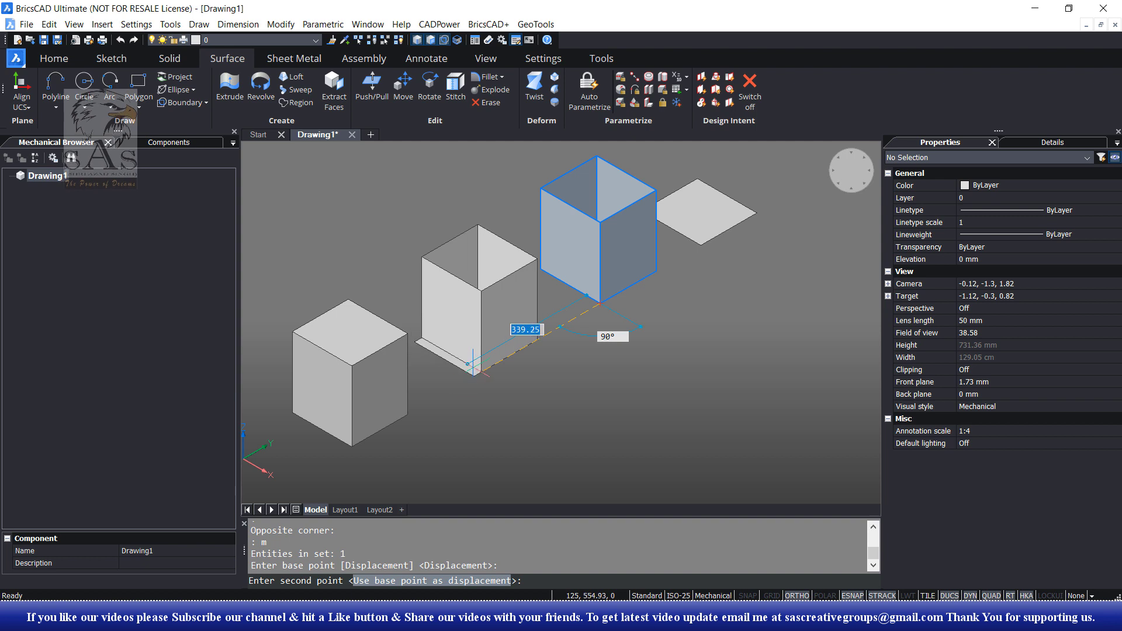
click(474, 376)
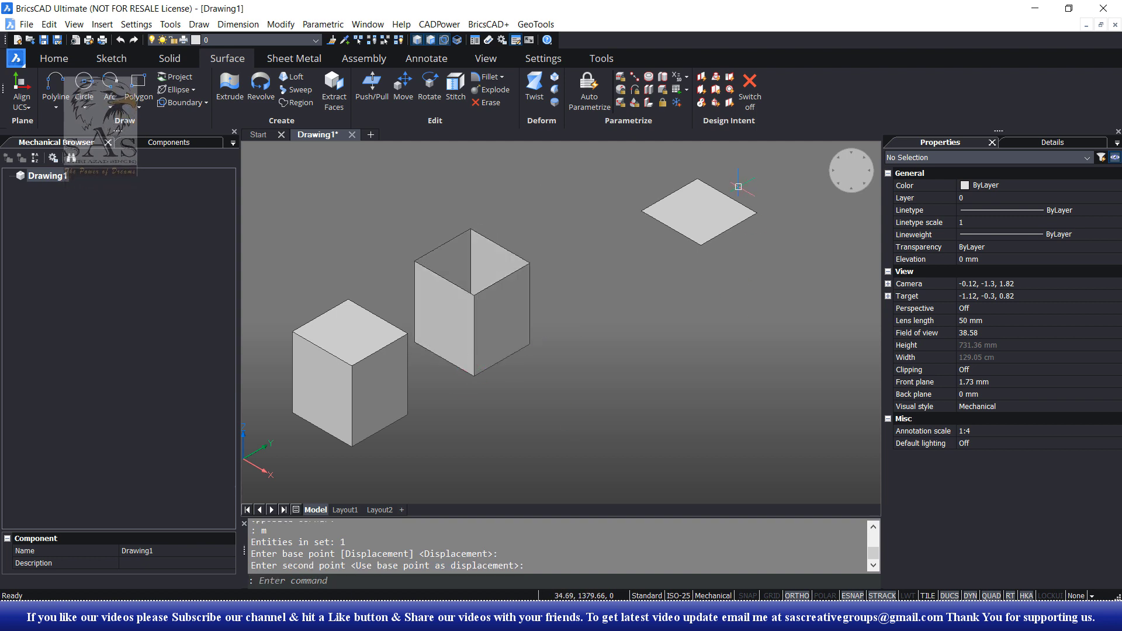
drag(763, 170, 666, 353)
text(m)
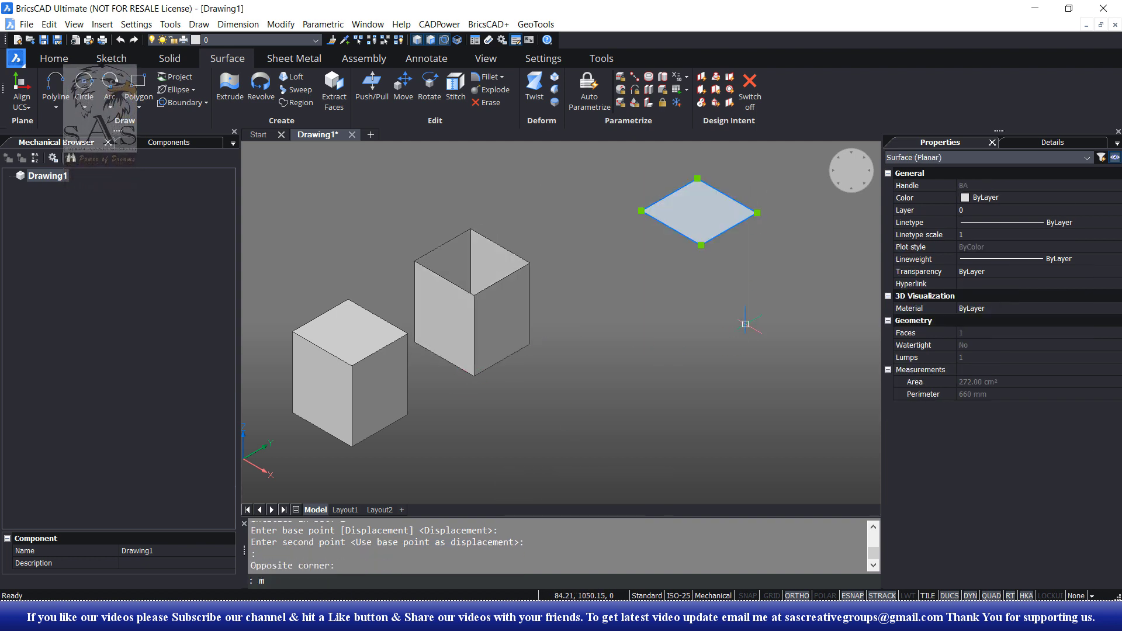
key(Return)
click(756, 213)
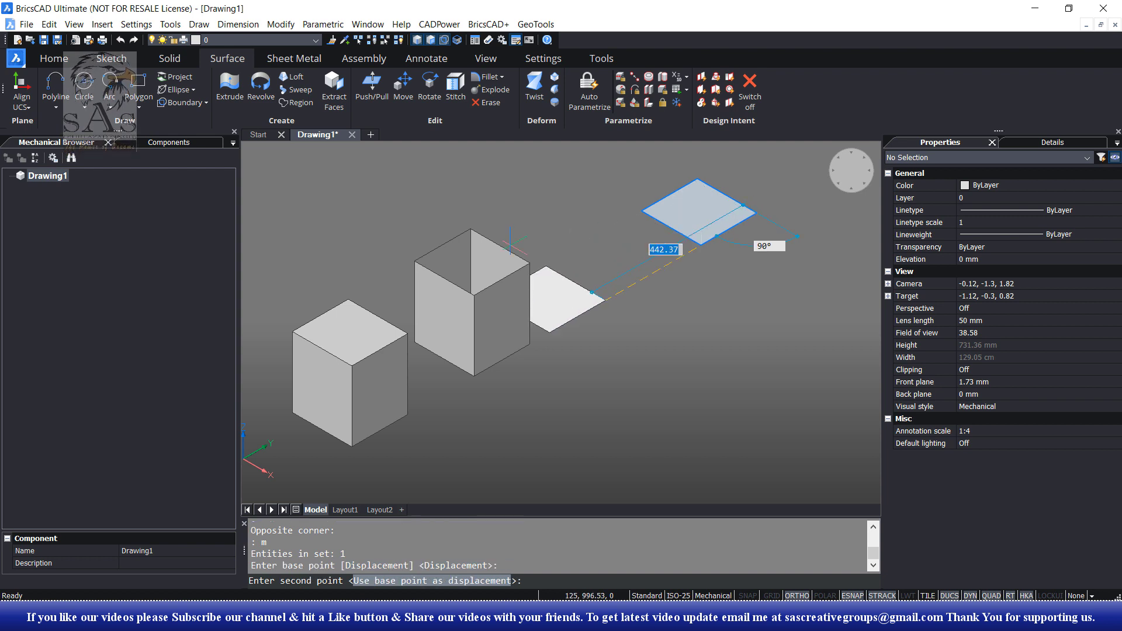
click(530, 262)
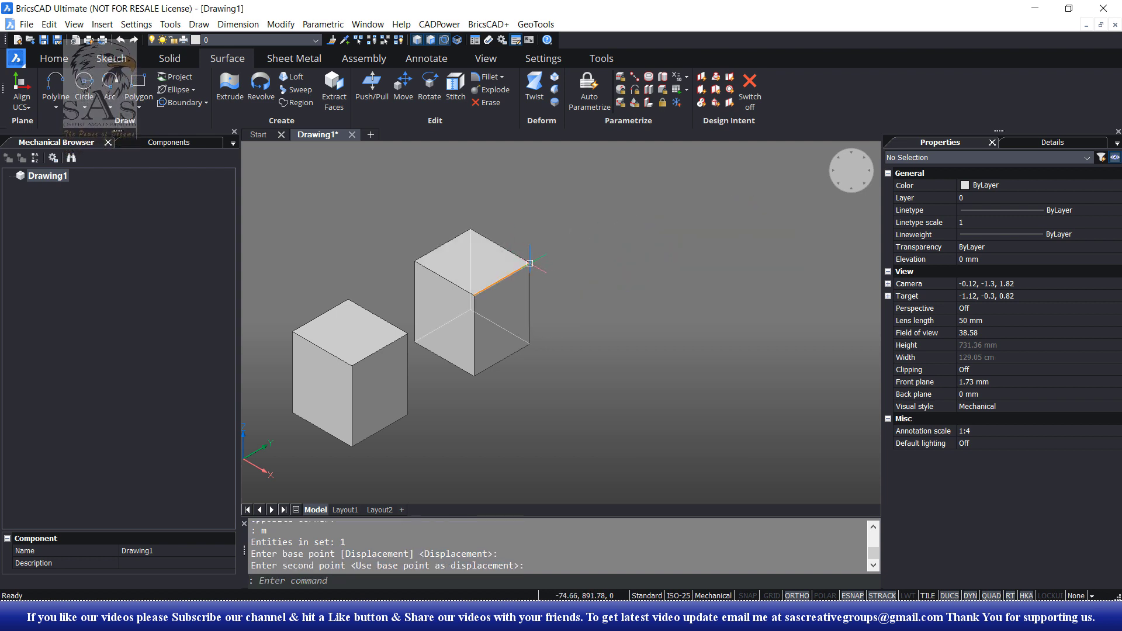
Step: Orbit the view around the two cubes and check the left cube's selection
scroll(578, 322, down, 5)
mouse_move(579, 322)
shift+middle_down()
mouse_move(567, 323)
mouse_move(567, 298)
mouse_move(566, 376)
mouse_move(542, 393)
mouse_move(687, 351)
shift+middle_up()
scroll(493, 325, up, 5)
drag(621, 215, 488, 355)
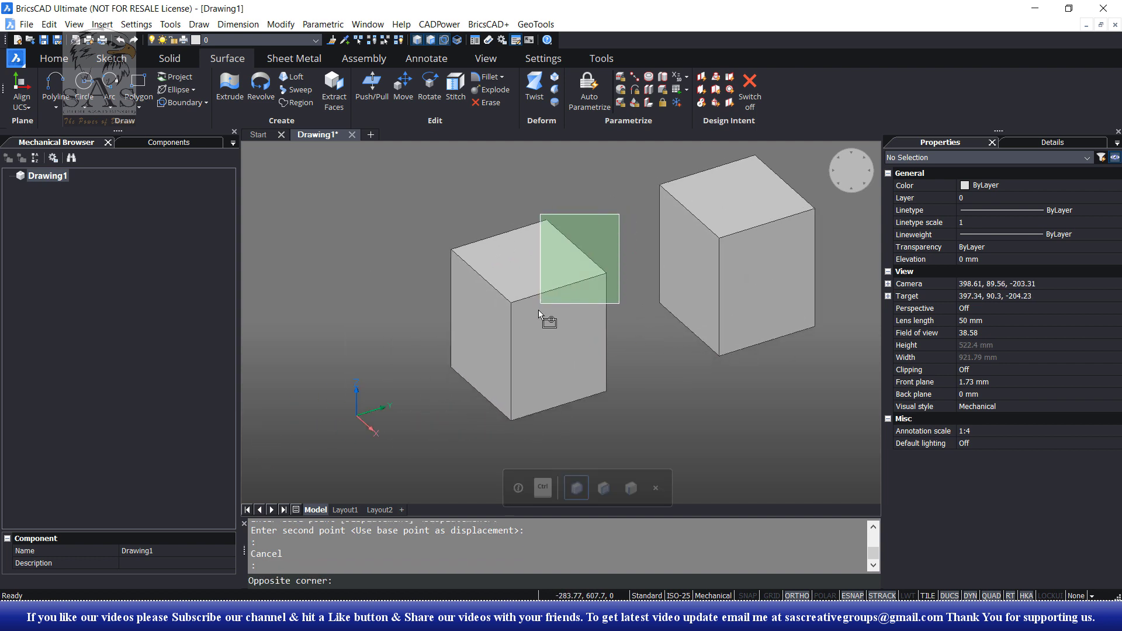
middle_drag(617, 409, 478, 436)
key(Escape)
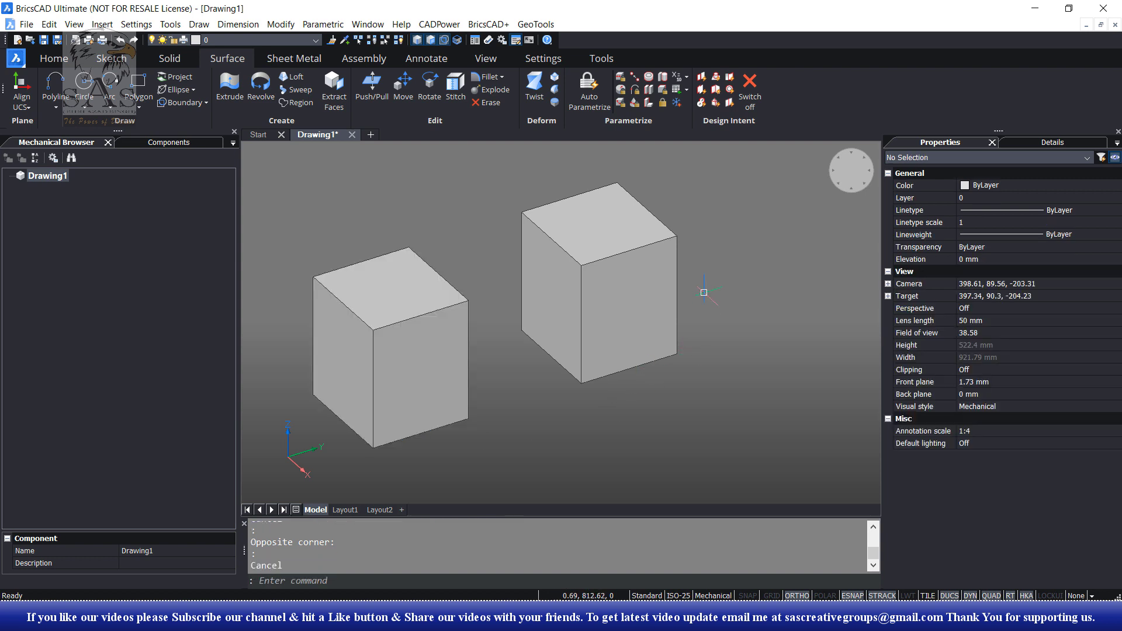
Step: Inspect the right cube by selecting its top face and its three parts
drag(682, 222, 517, 413)
click(517, 412)
key(Escape)
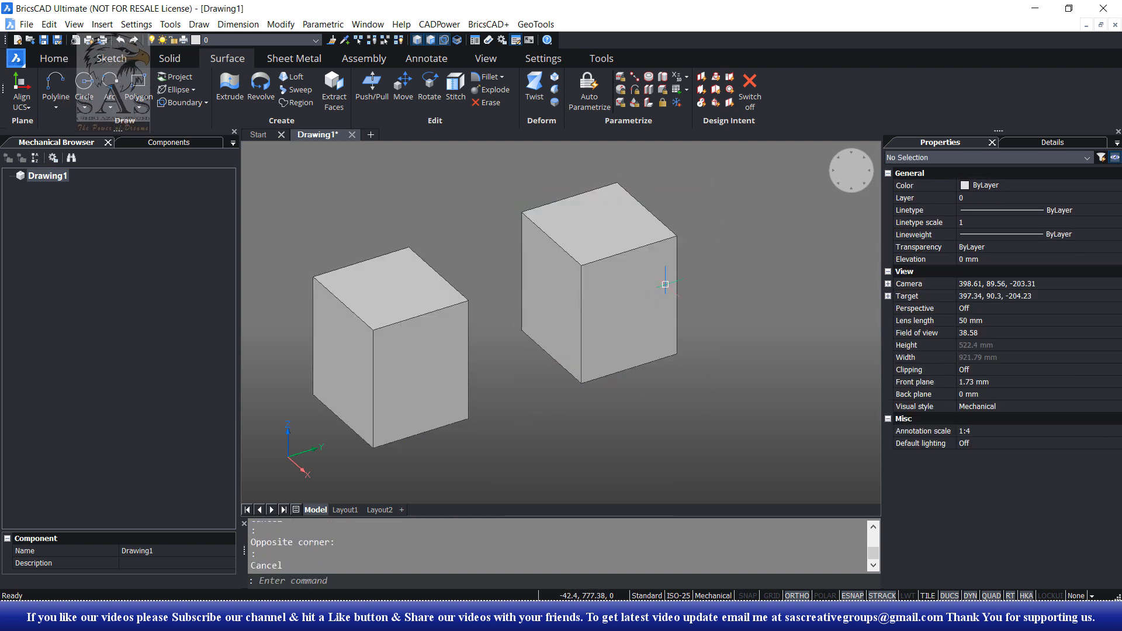
click(649, 222)
key(Escape)
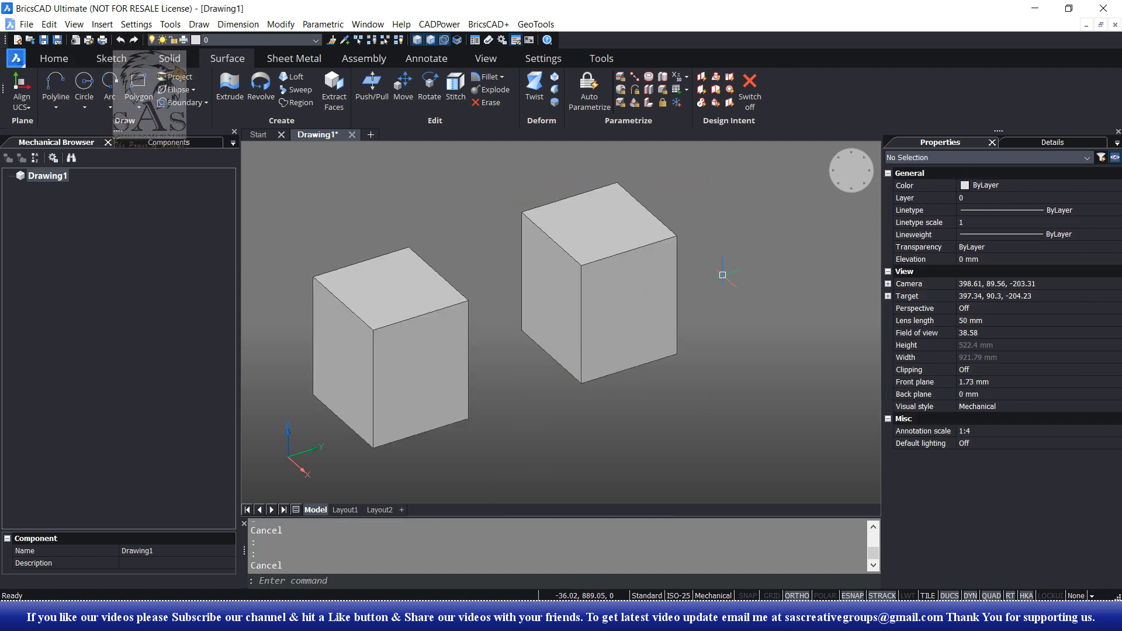
middle_drag(721, 271, 718, 294)
drag(706, 180, 639, 334)
click(514, 433)
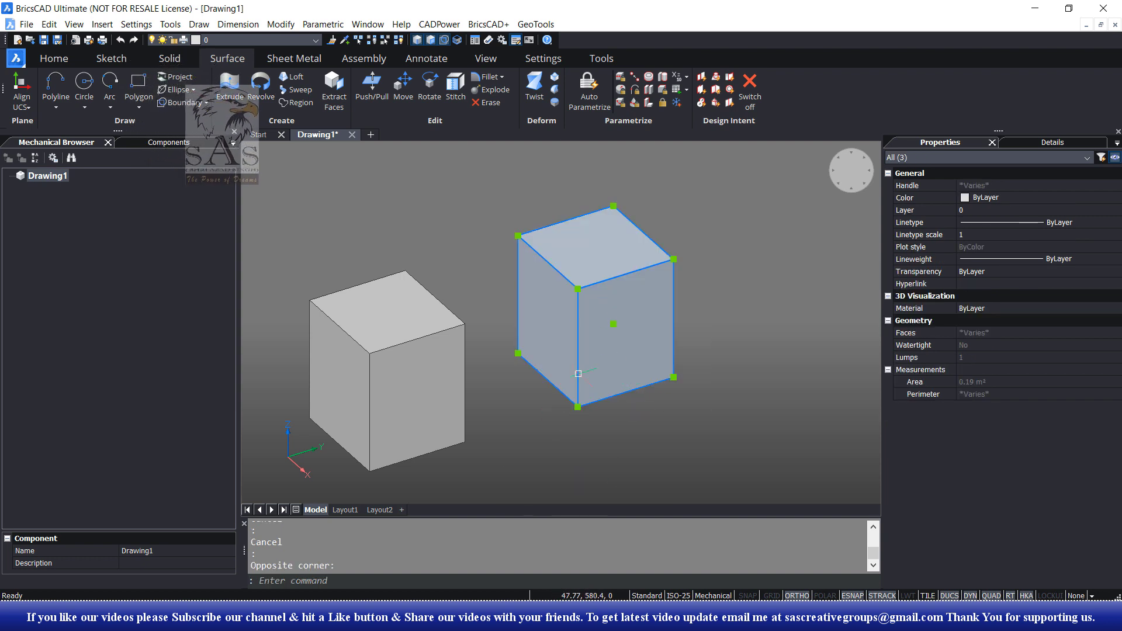
key(Escape)
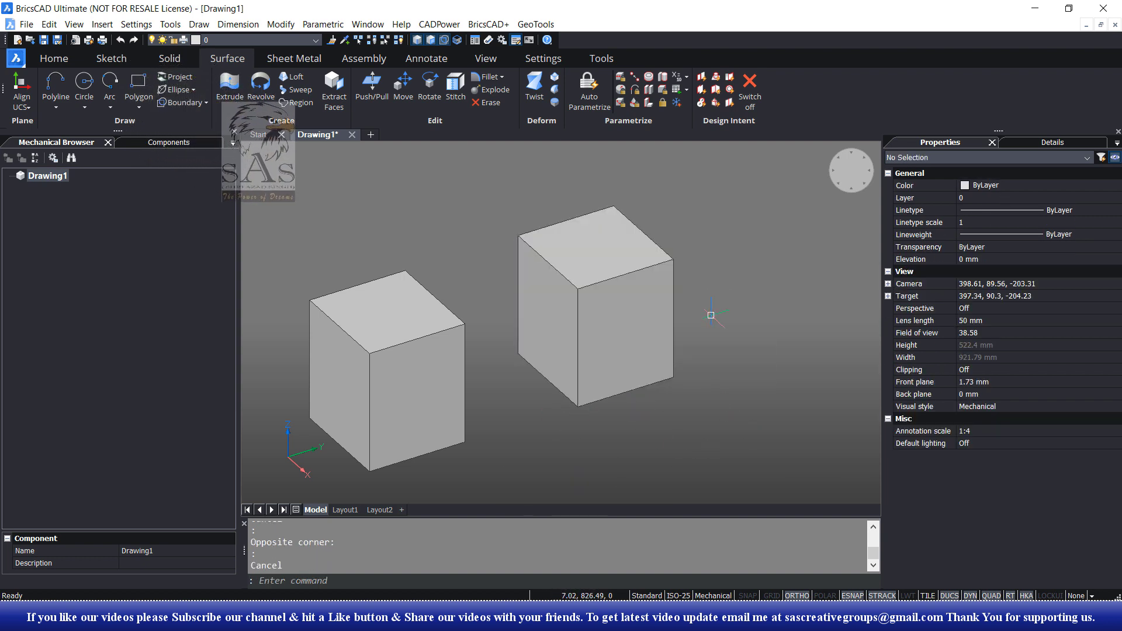
drag(723, 203, 571, 419)
click(571, 418)
key(Escape)
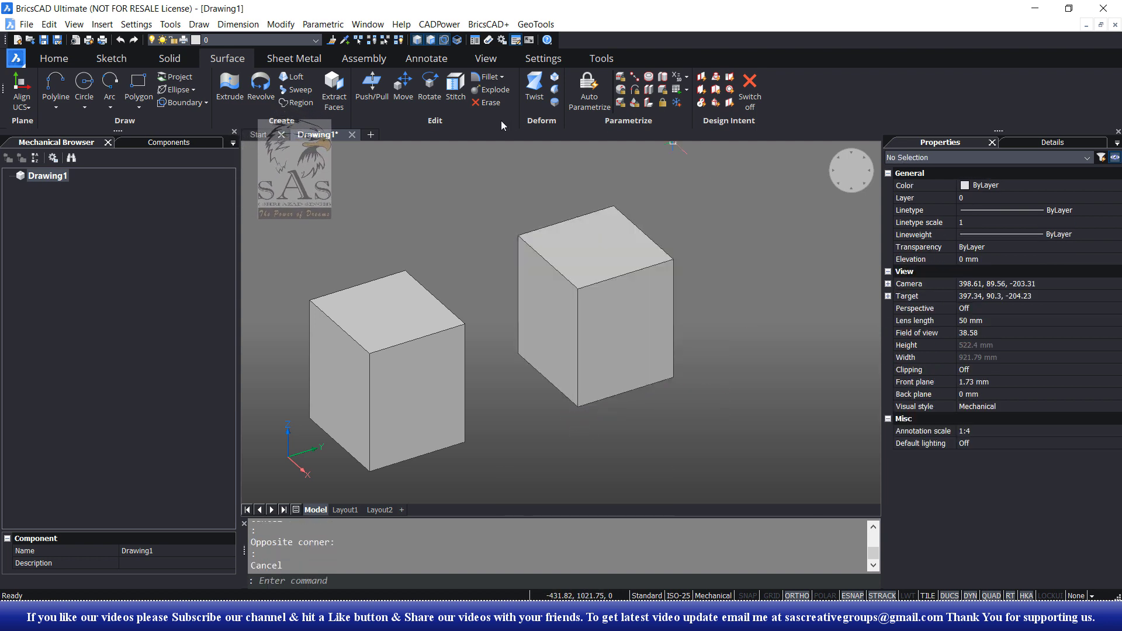
Step: Stitch the right cube's floor, walls and lid surfaces into a single solid
click(455, 88)
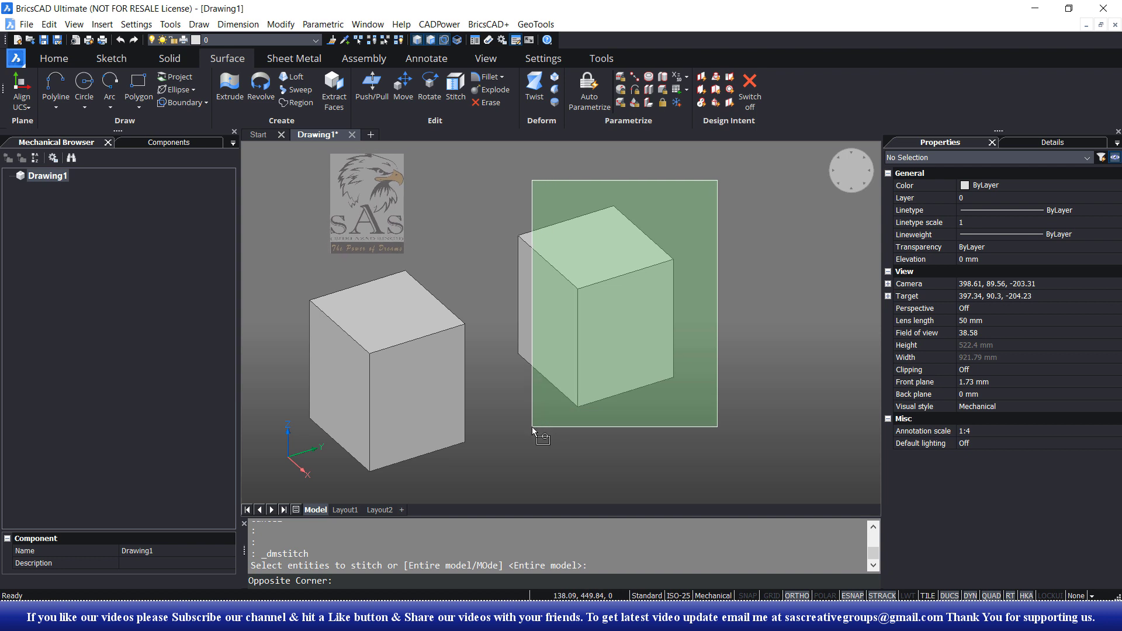
click(519, 445)
key(Return)
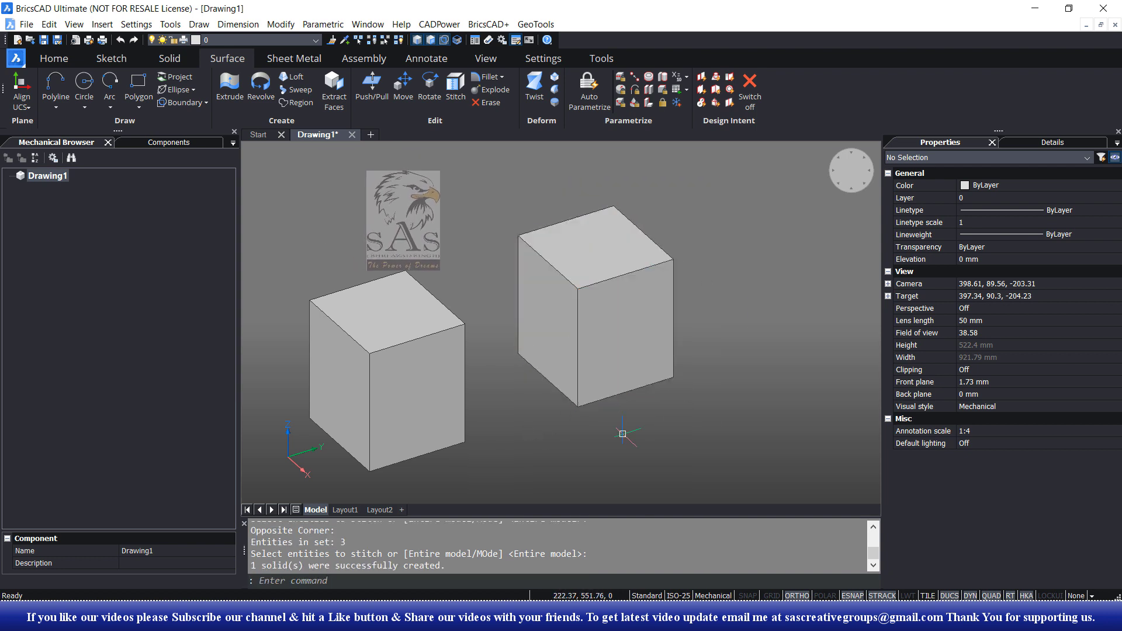
key(Escape)
key(Escape)
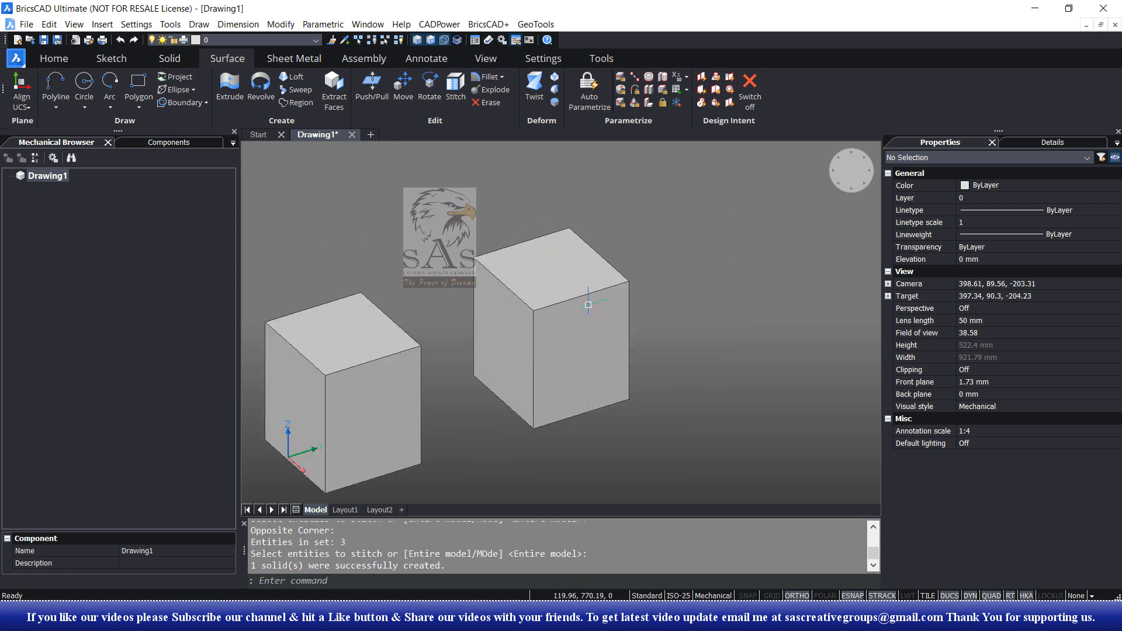